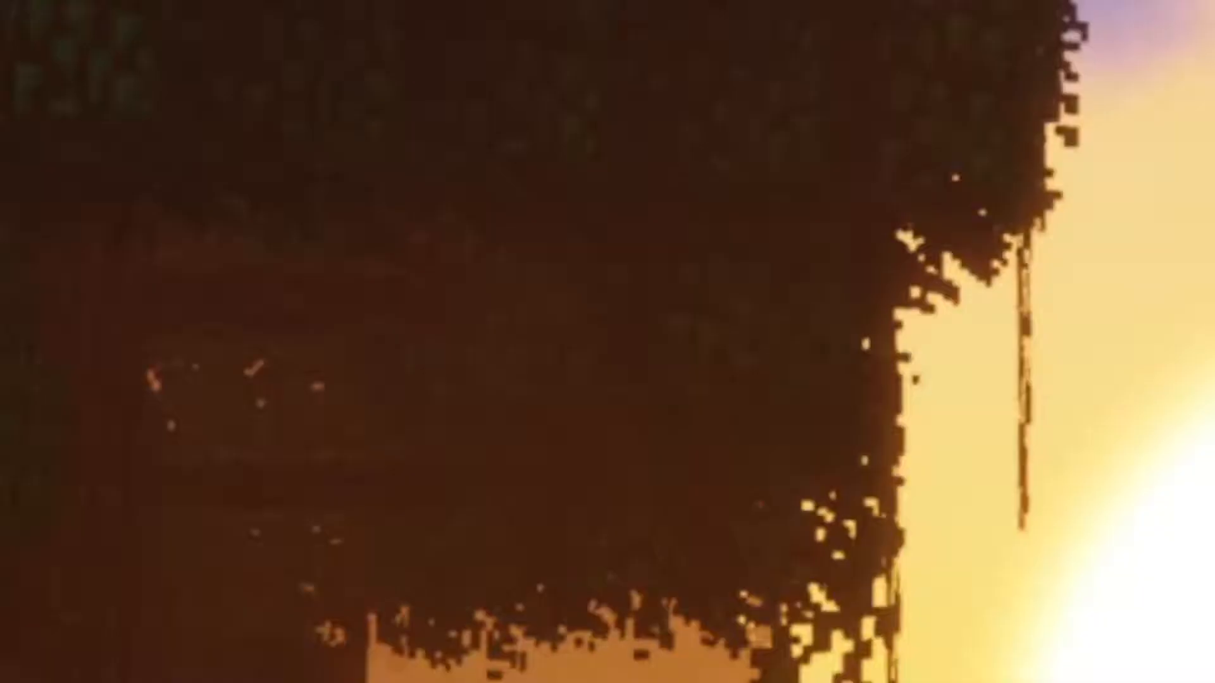
Create a new desktop folder named My Resourcepack and move it to a free spot near the desktop's centre.
right_click(536, 182)
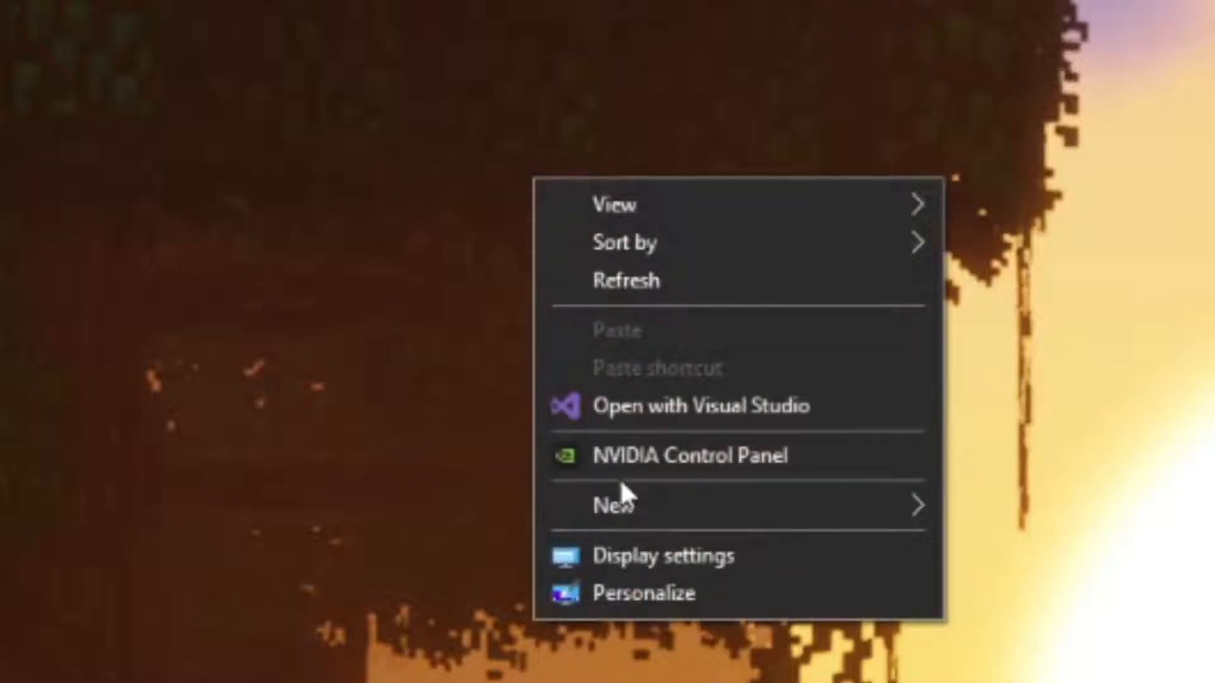
mouse_move(617, 514)
click(1022, 509)
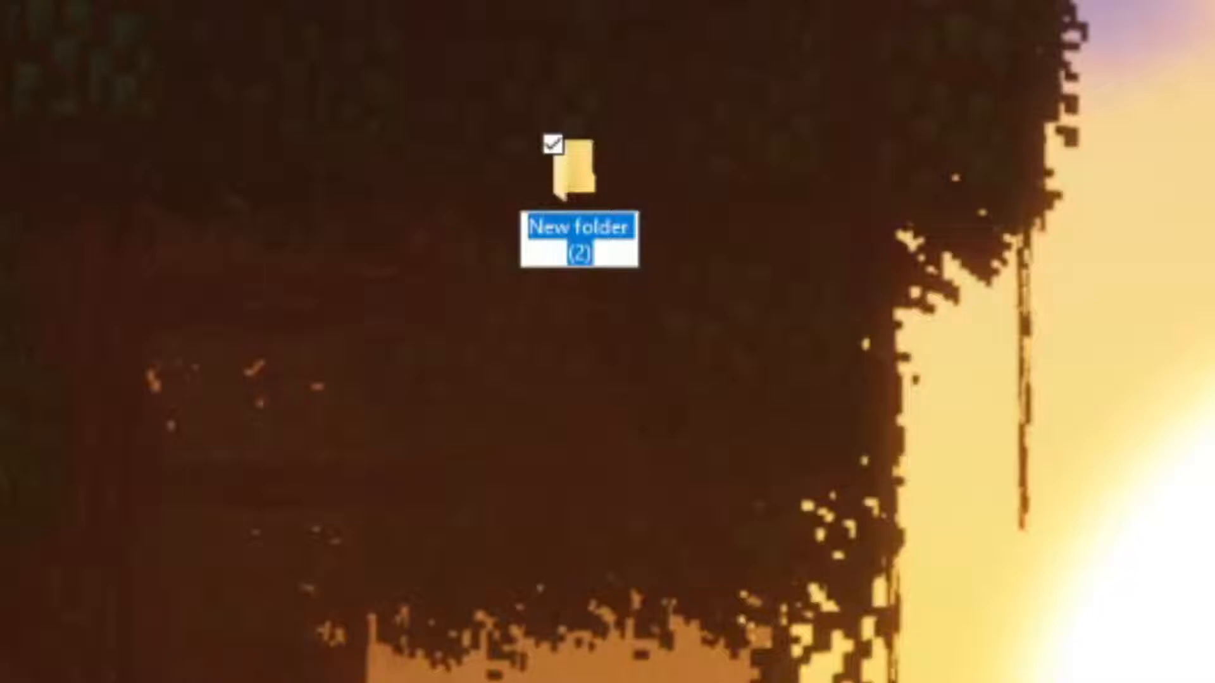
text(My Resourcep)
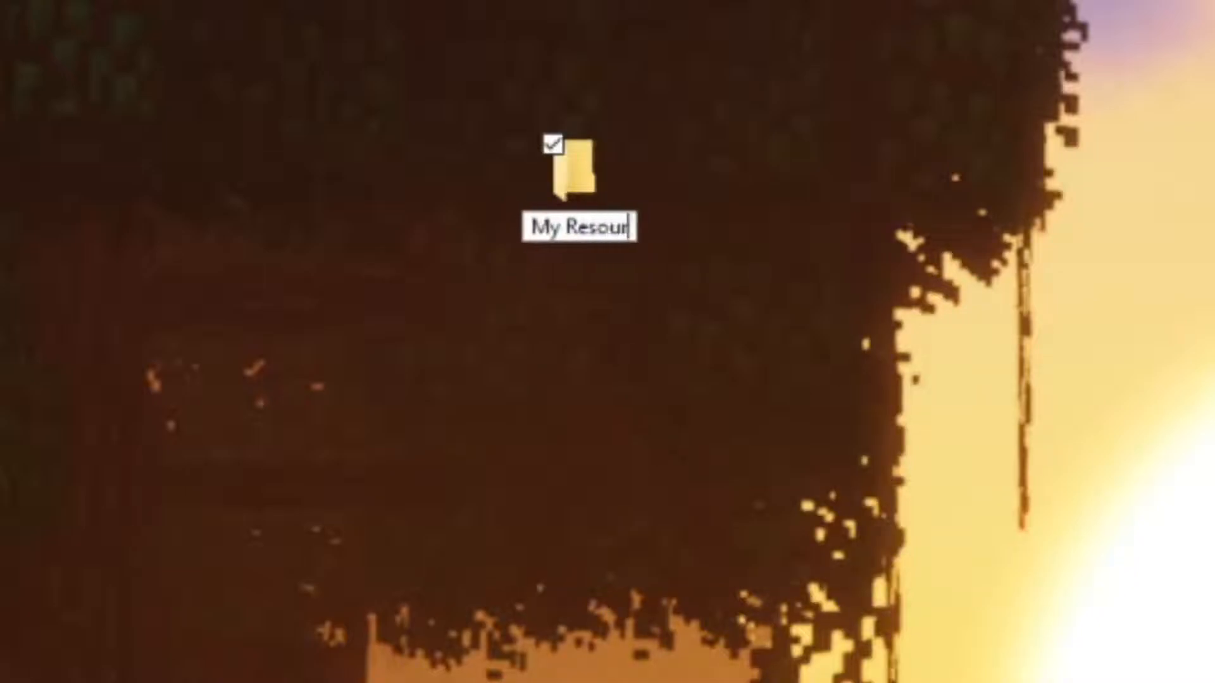
text(ack)
key(Return)
drag(249, 279, 587, 317)
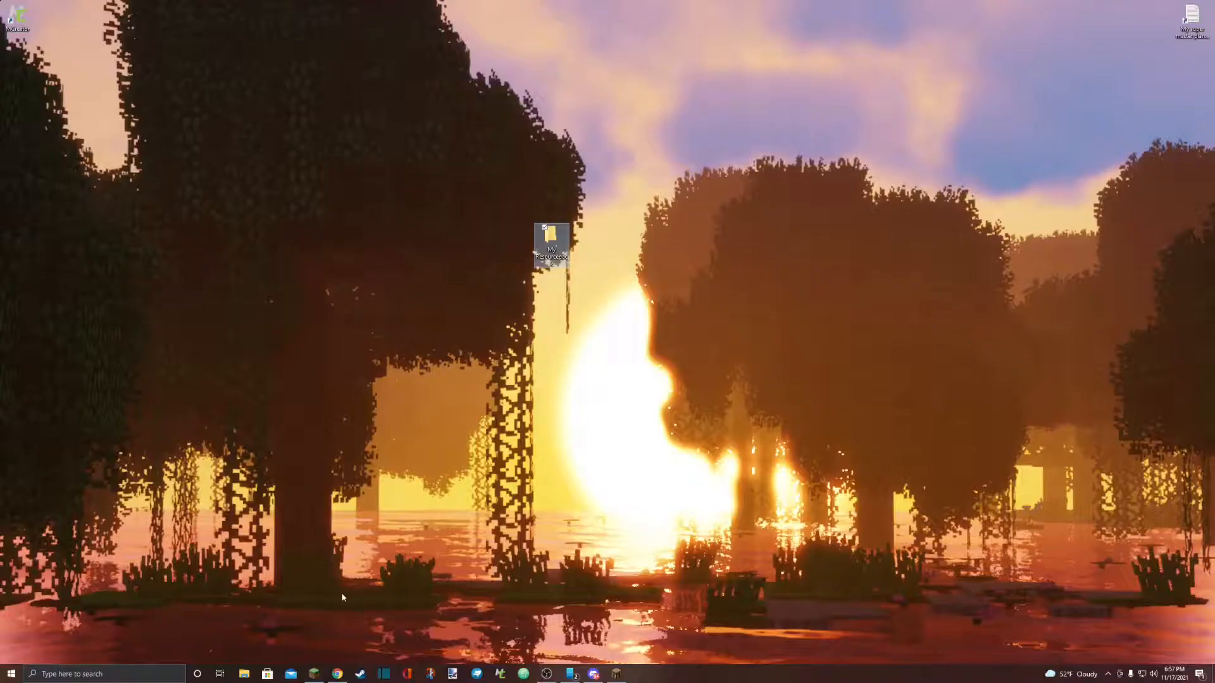
Open File Explorer, go to the %appdata% location and open the .minecraft folder.
click(11, 674)
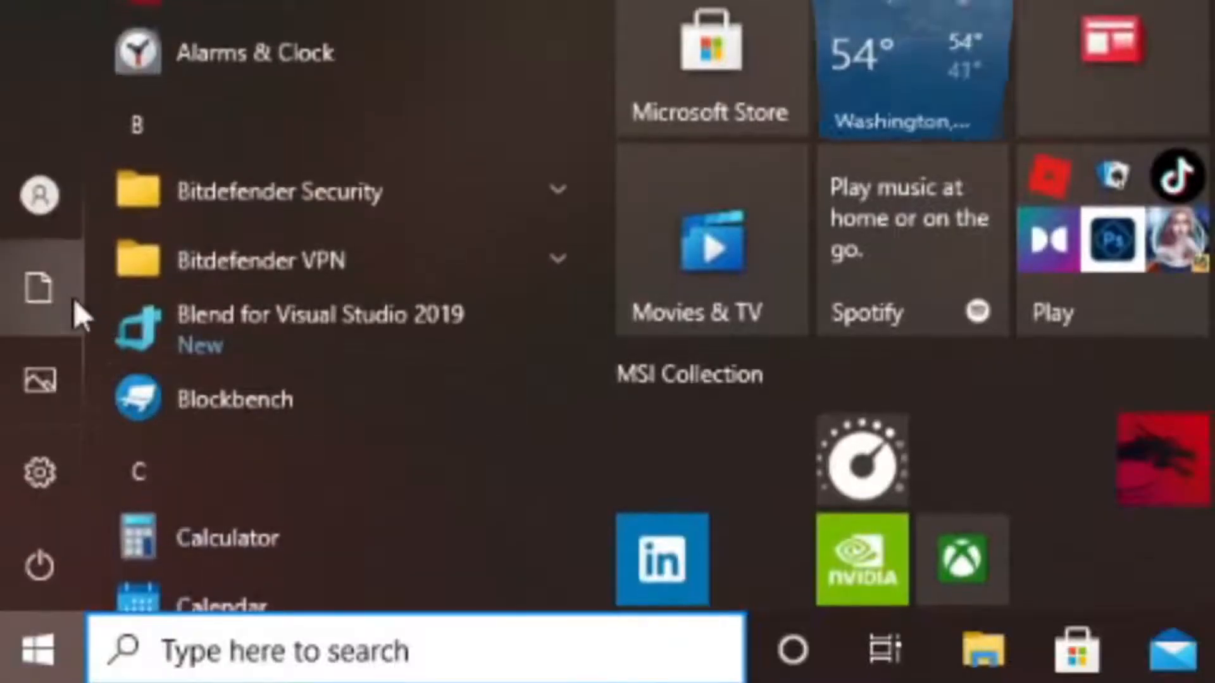
mouse_move(6, 587)
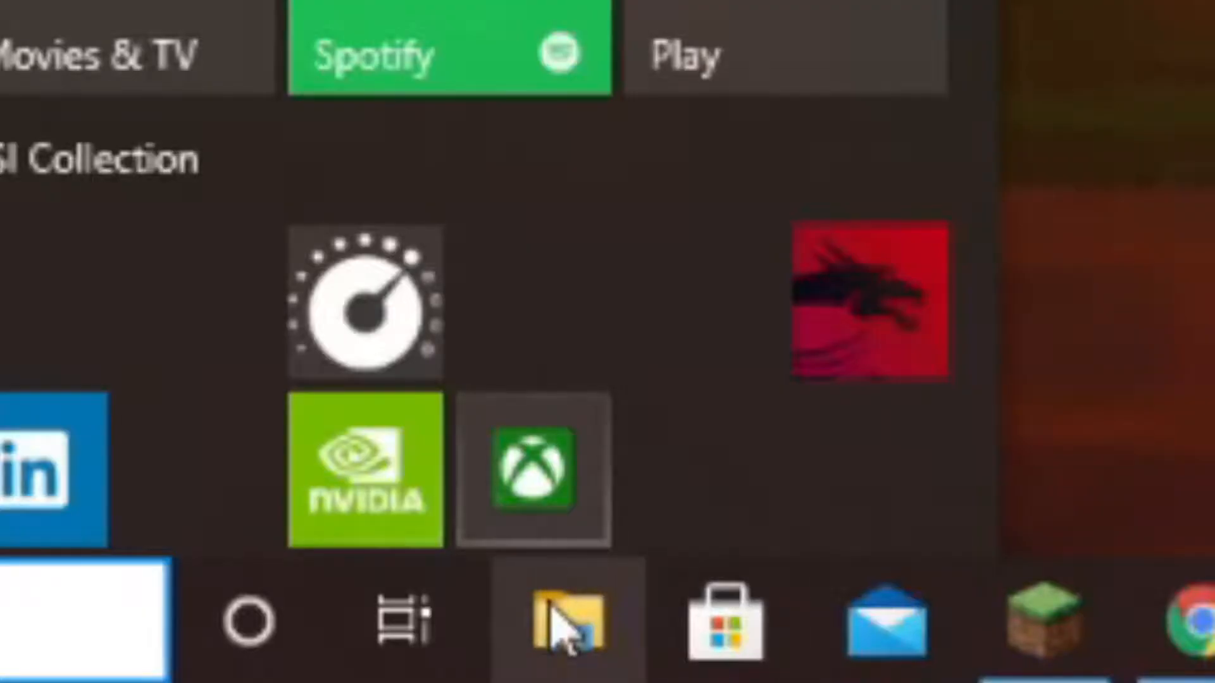
click(556, 624)
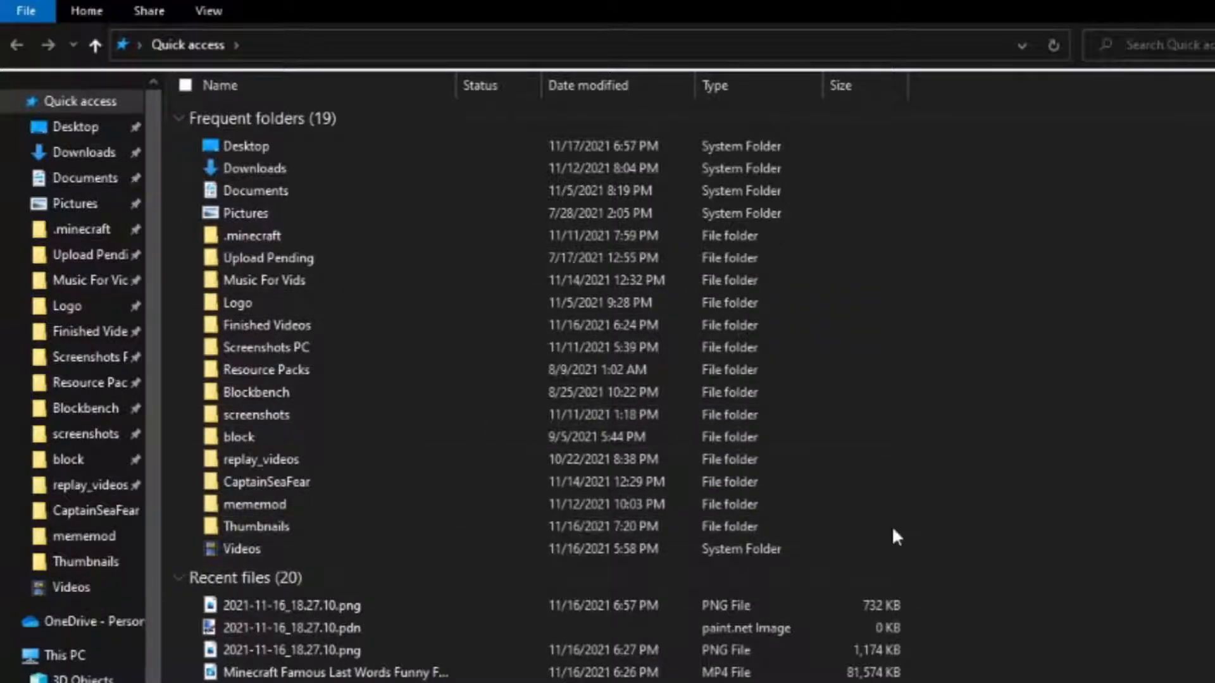
click(281, 53)
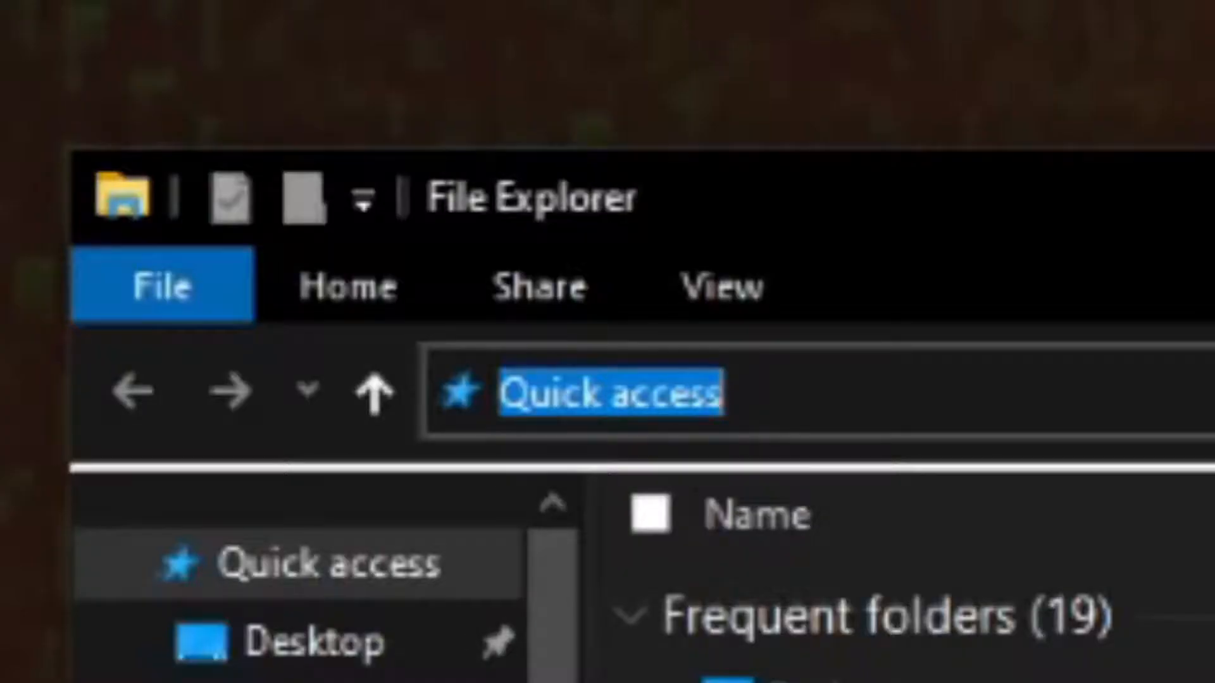
text(%appdata%)
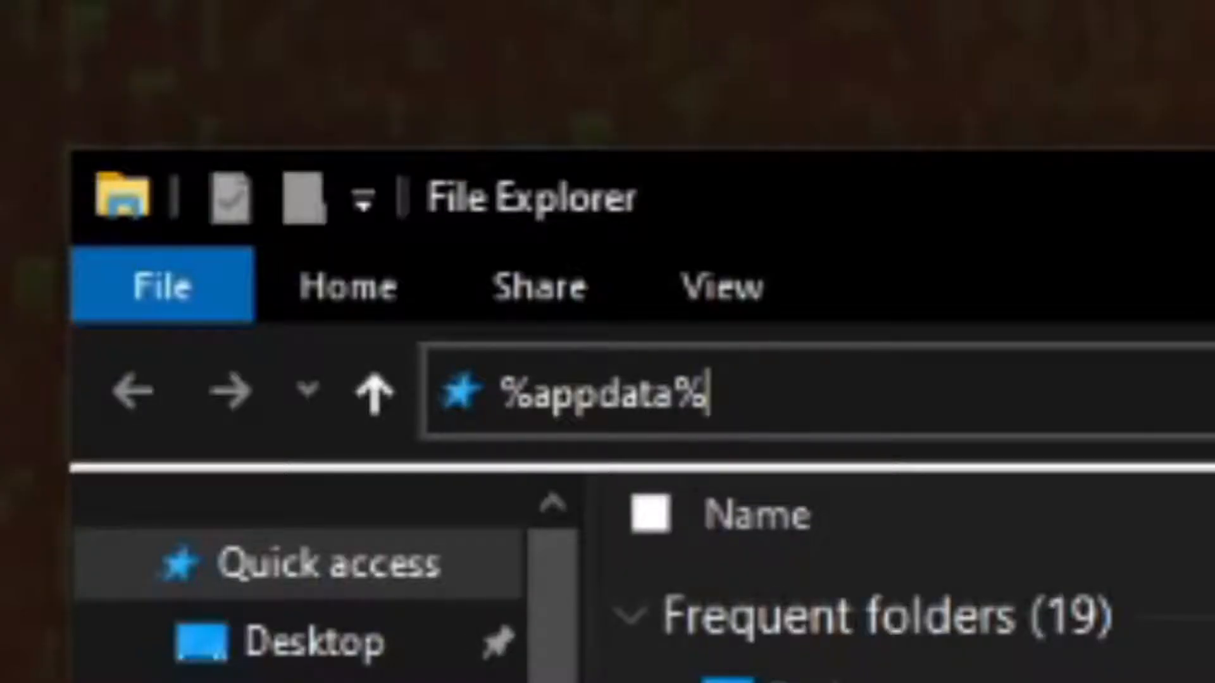
key(Return)
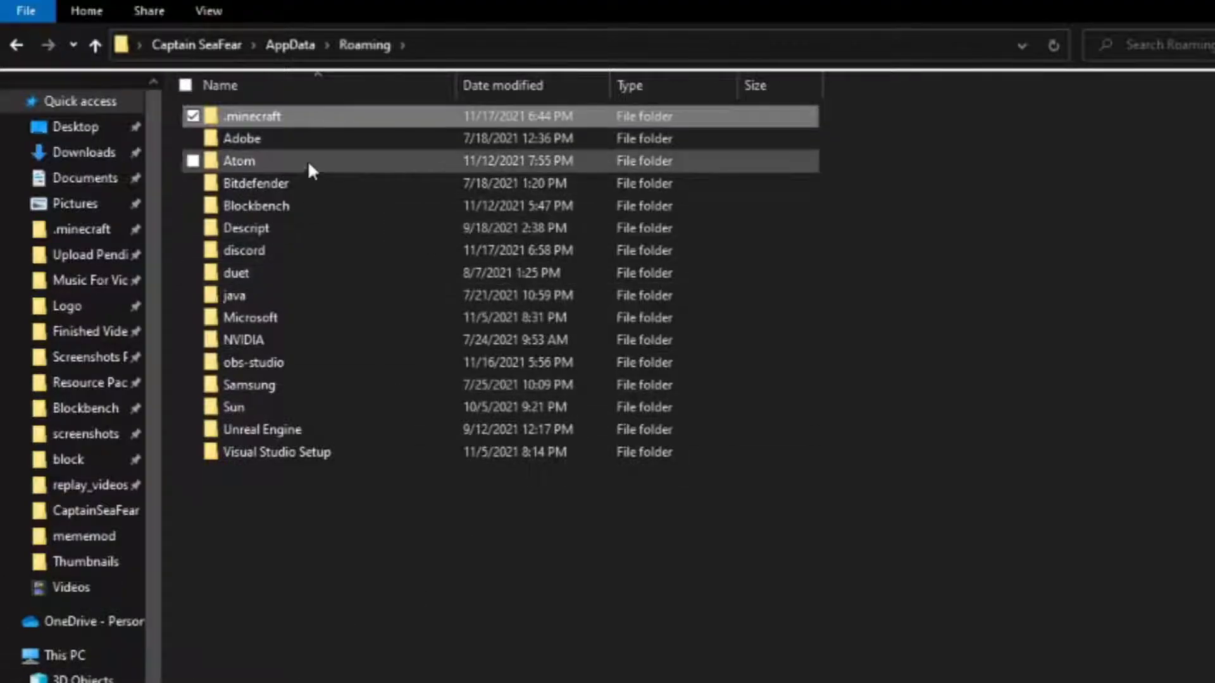
double_click(269, 116)
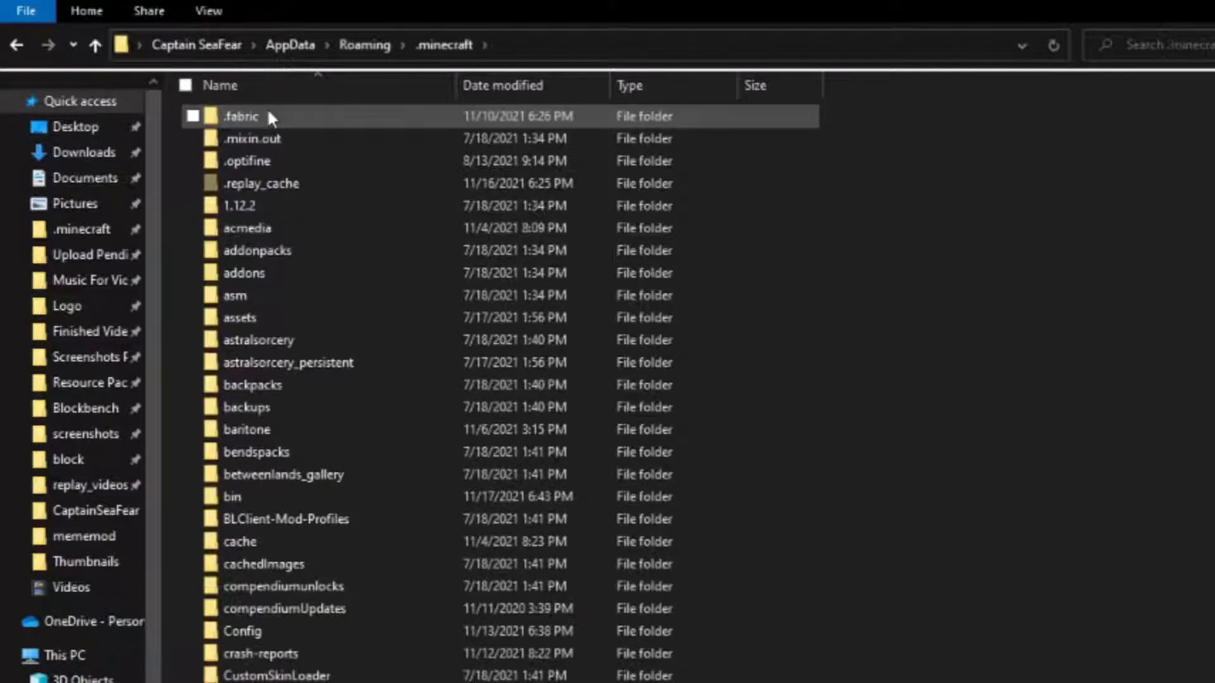
Open the 1.17.1 folder inside the versions folder of .minecraft.
scroll(299, 114, down, 8)
scroll(319, 186, down, 7)
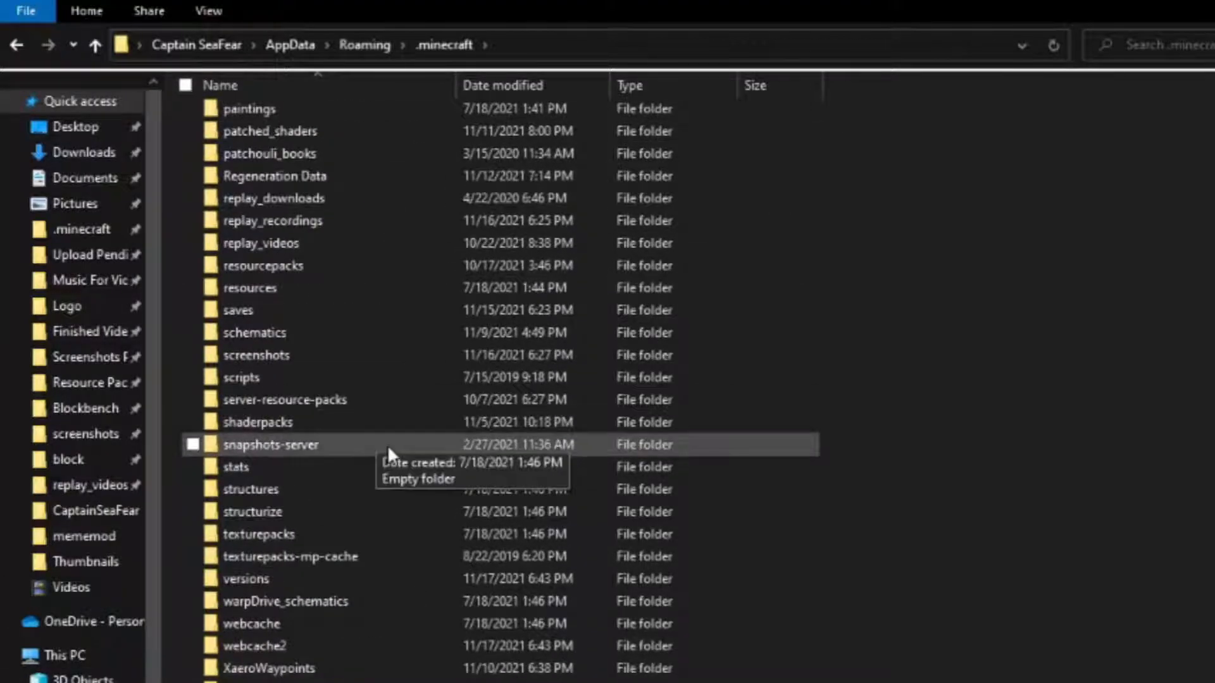
double_click(329, 572)
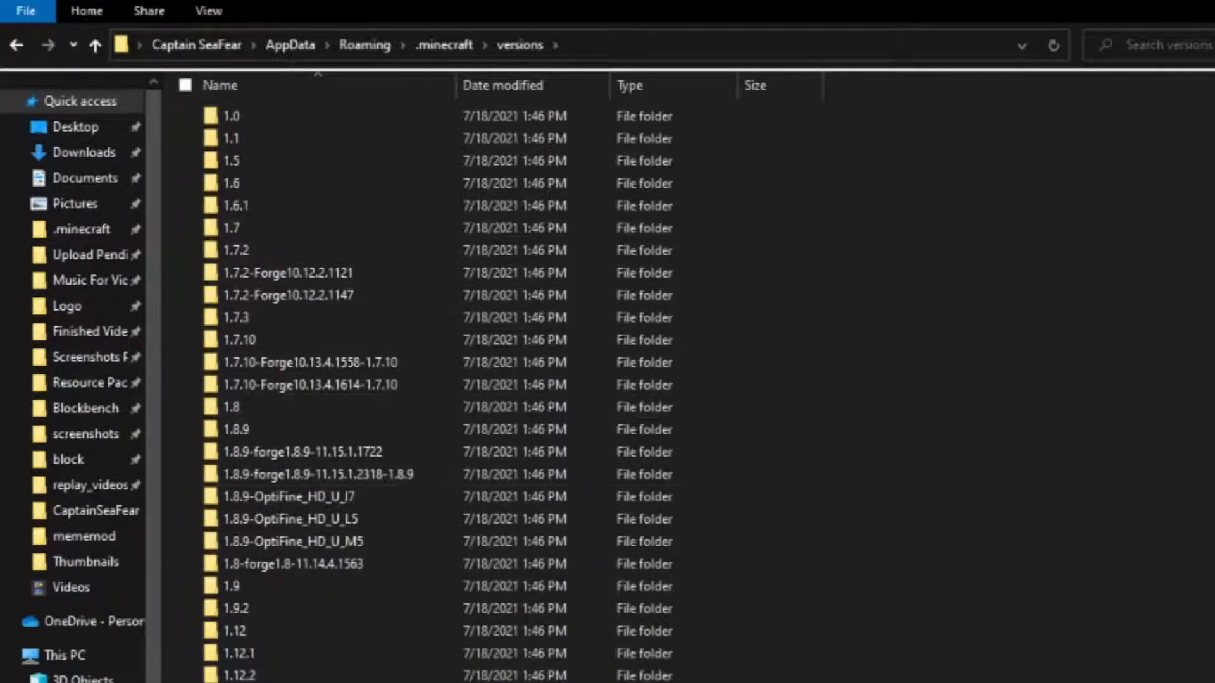
scroll(357, 411, down, 4)
scroll(369, 396, down, 15)
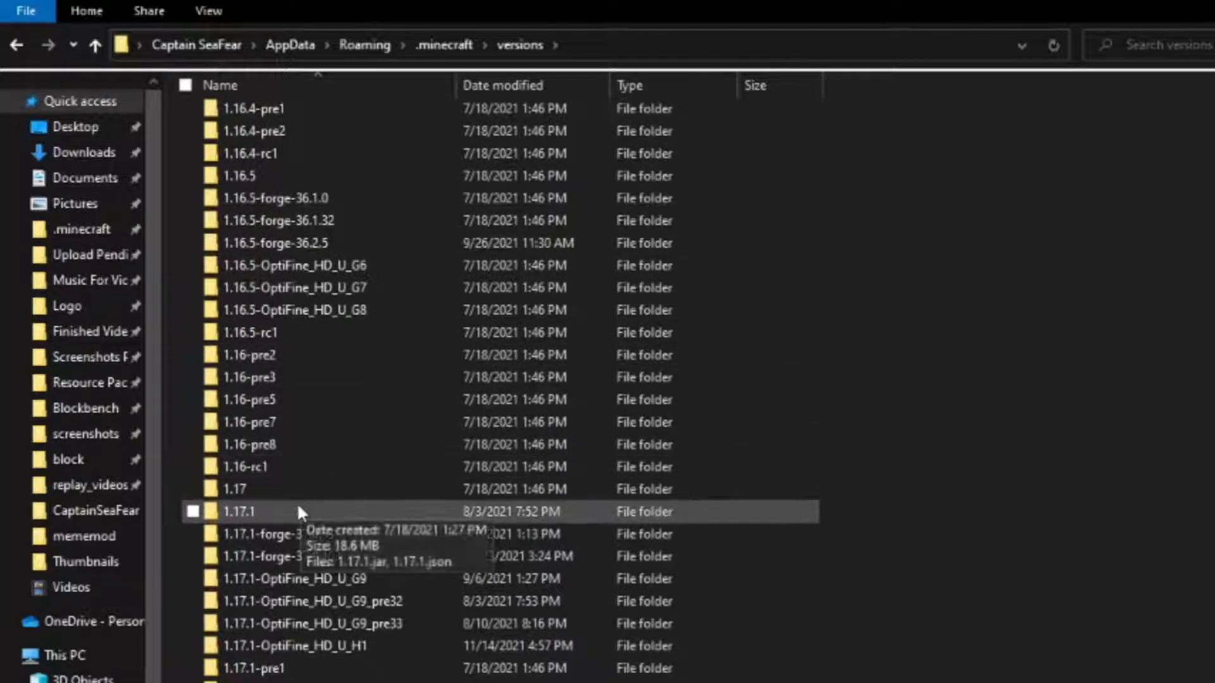
double_click(265, 508)
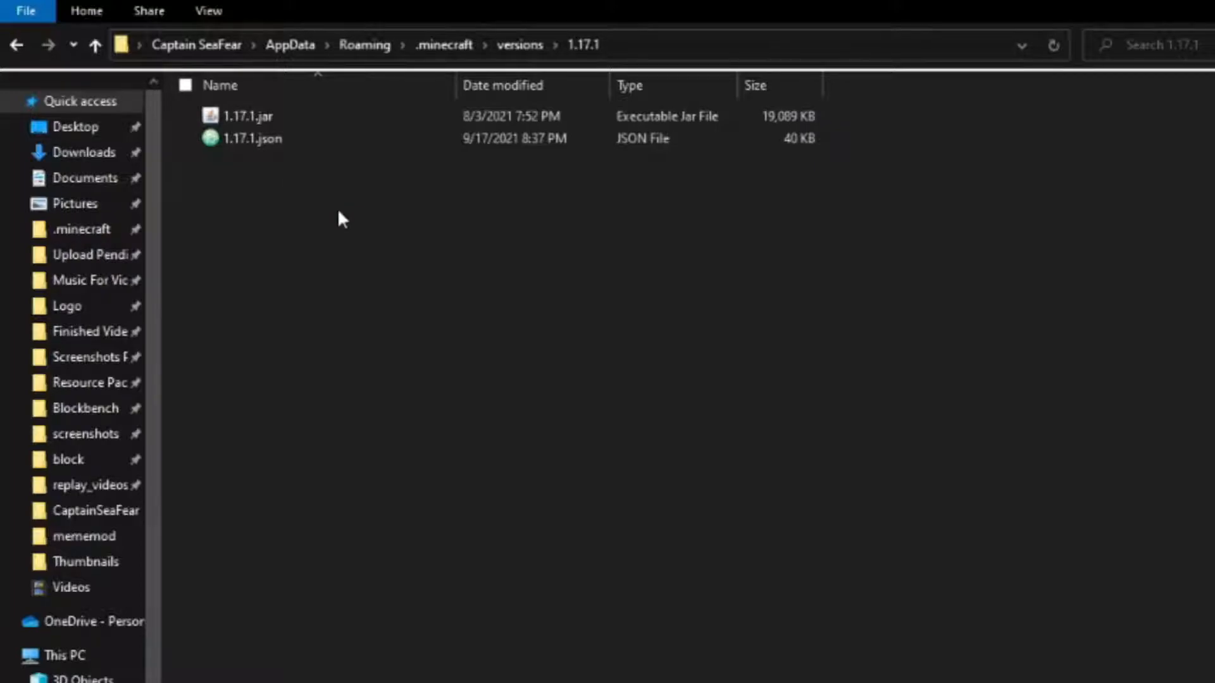
Copy 1.17.1.jar from the version folder into the My Resourcepack folder on the desktop.
click(240, 112)
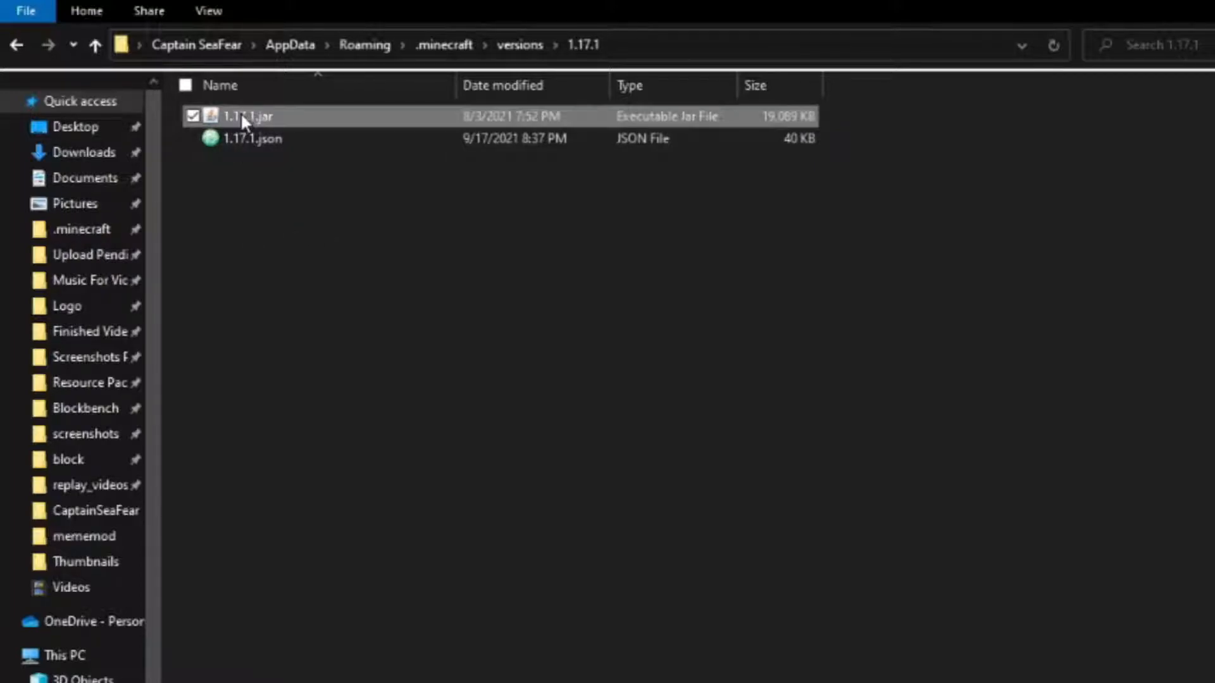
right_click(240, 112)
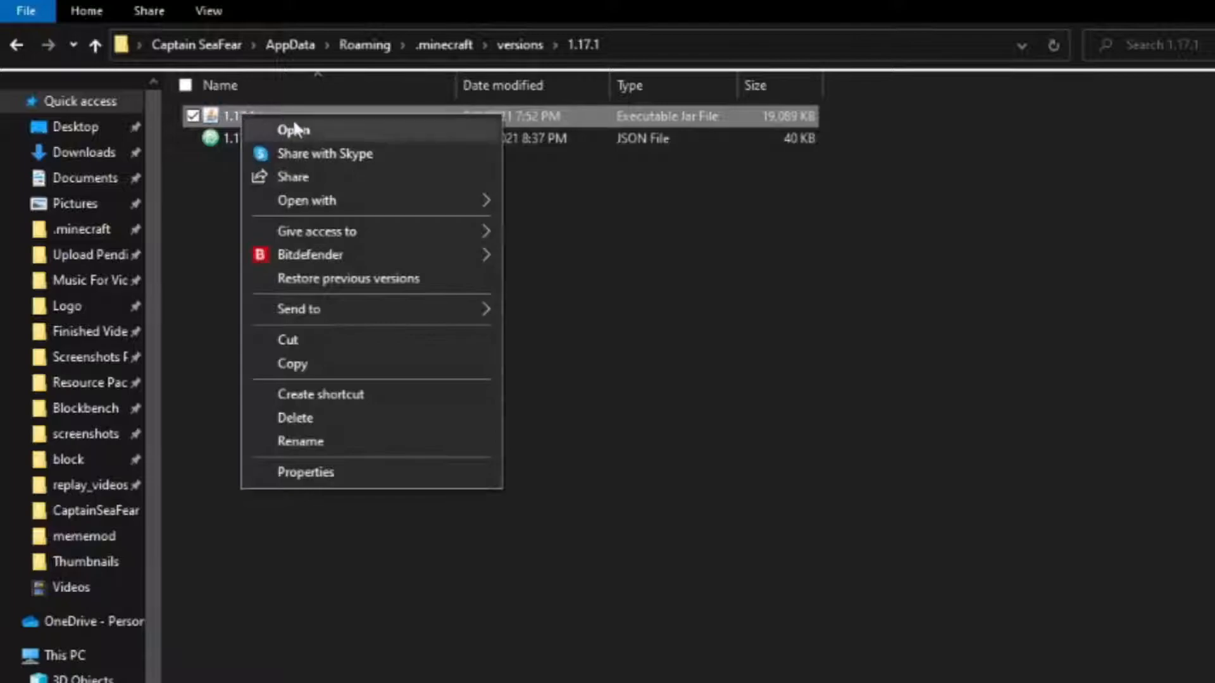
click(310, 358)
click(932, 127)
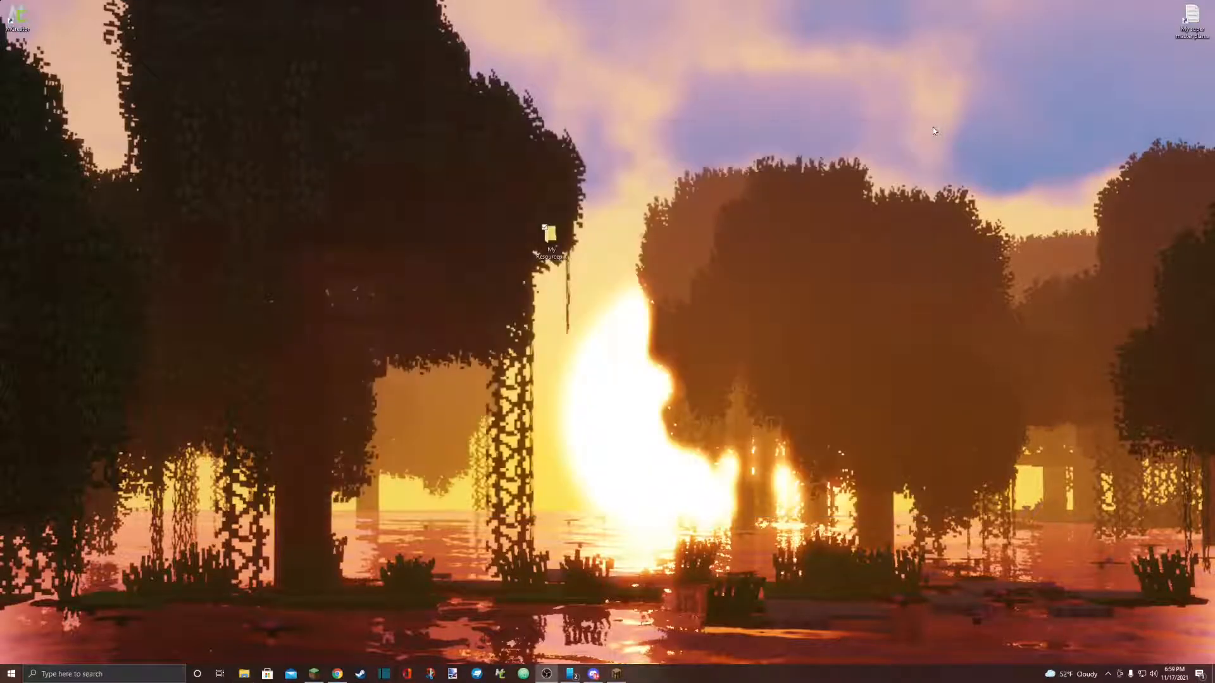
double_click(548, 235)
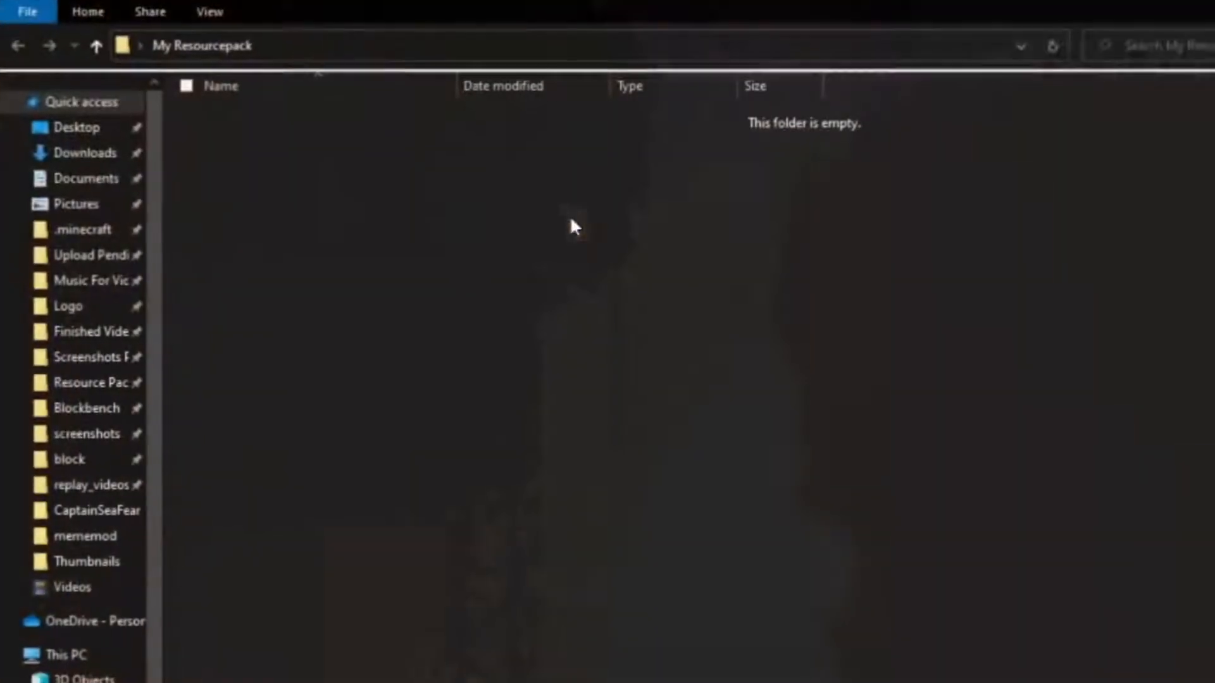
right_click(422, 356)
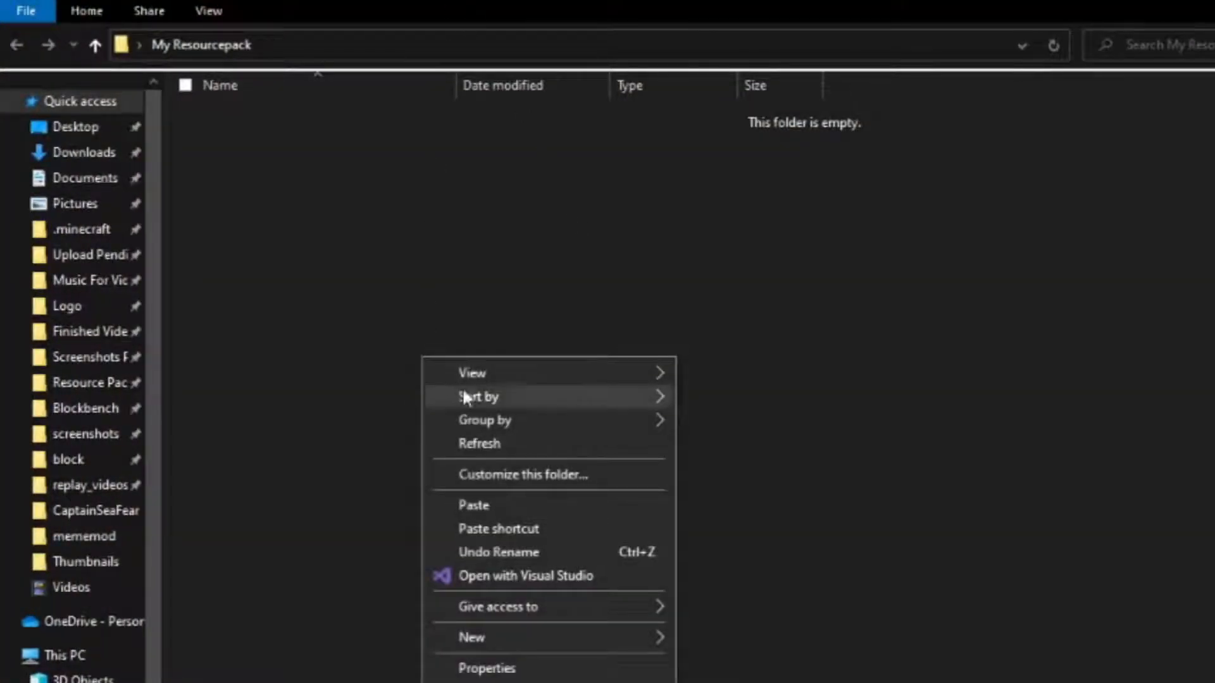
click(561, 506)
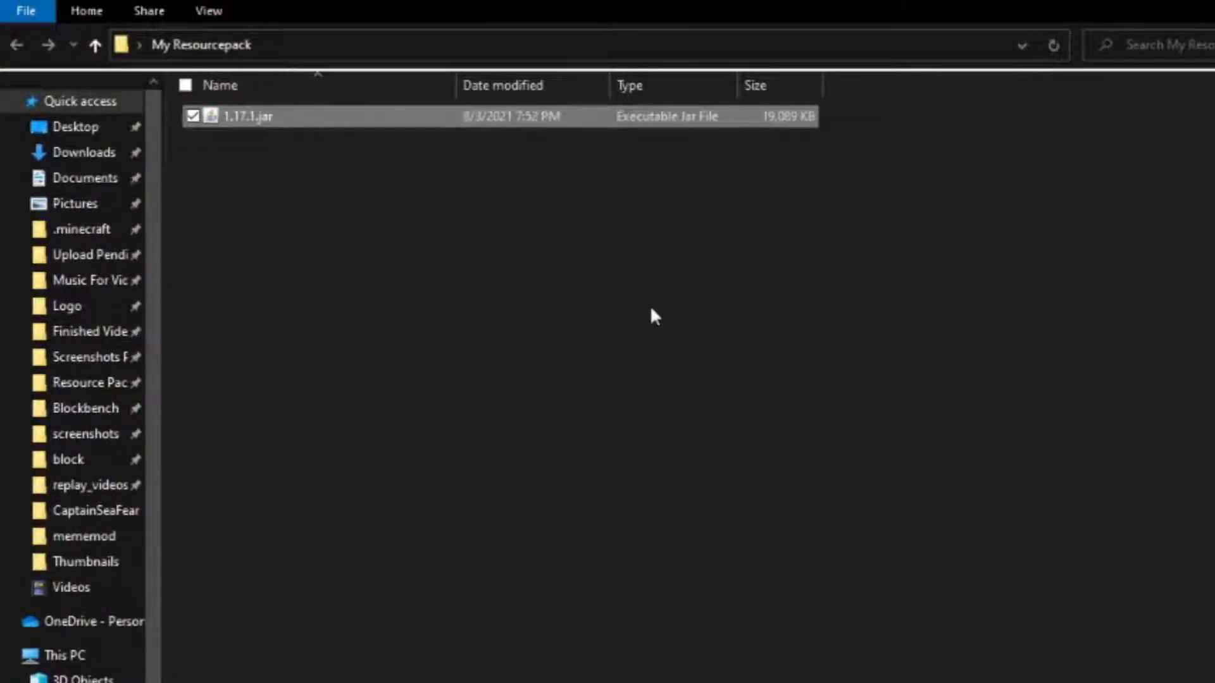
Rename the copied 1.17.1.jar to 1.17.1.zip and accept the extension change.
click(230, 203)
click(212, 12)
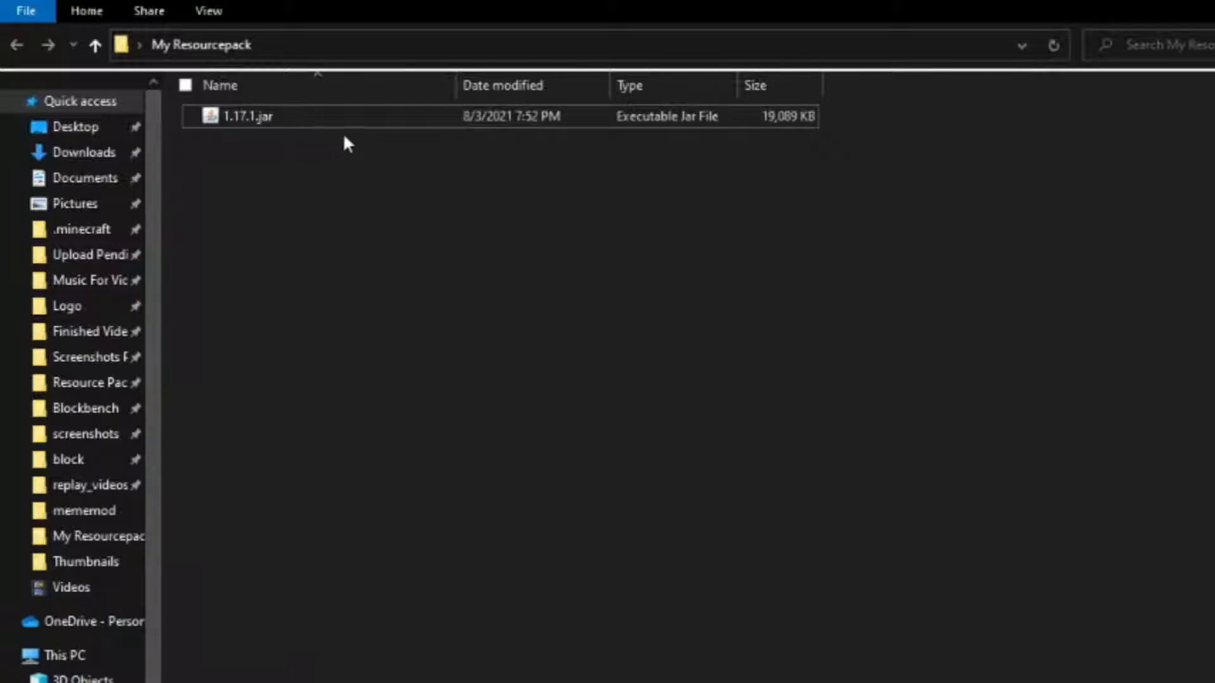
right_click(360, 124)
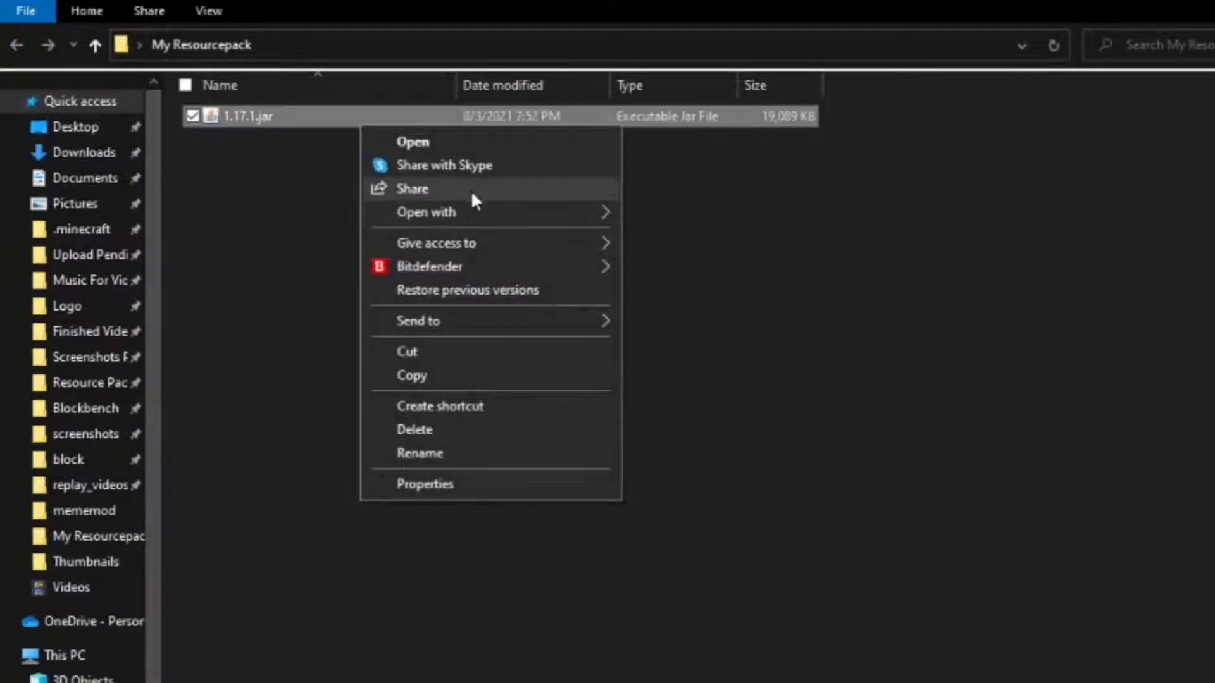
click(405, 453)
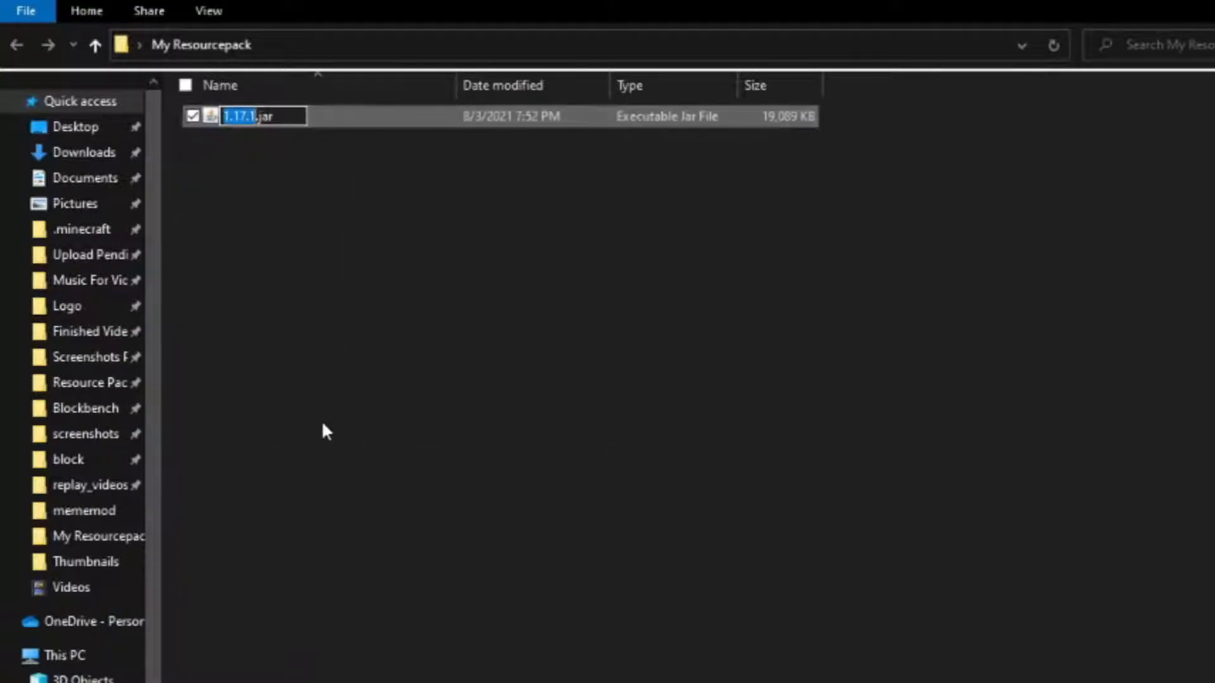
key(Right)
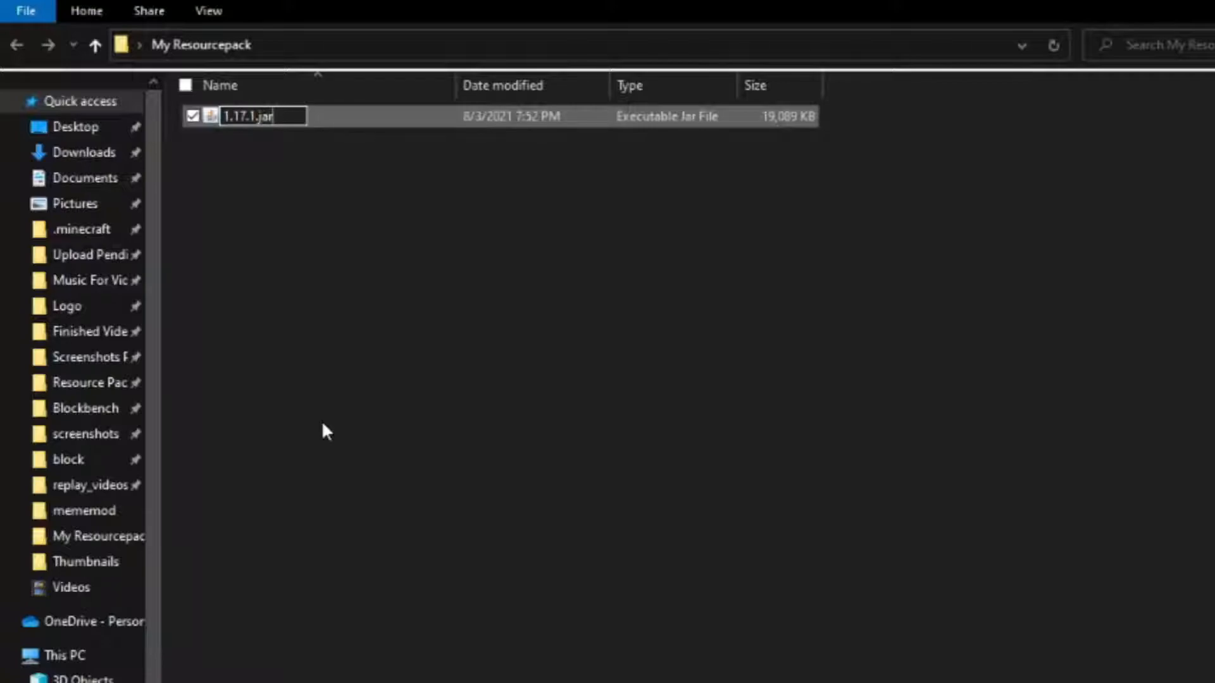
key(BackSpace)
key(BackSpace)
text(zip)
key(Return)
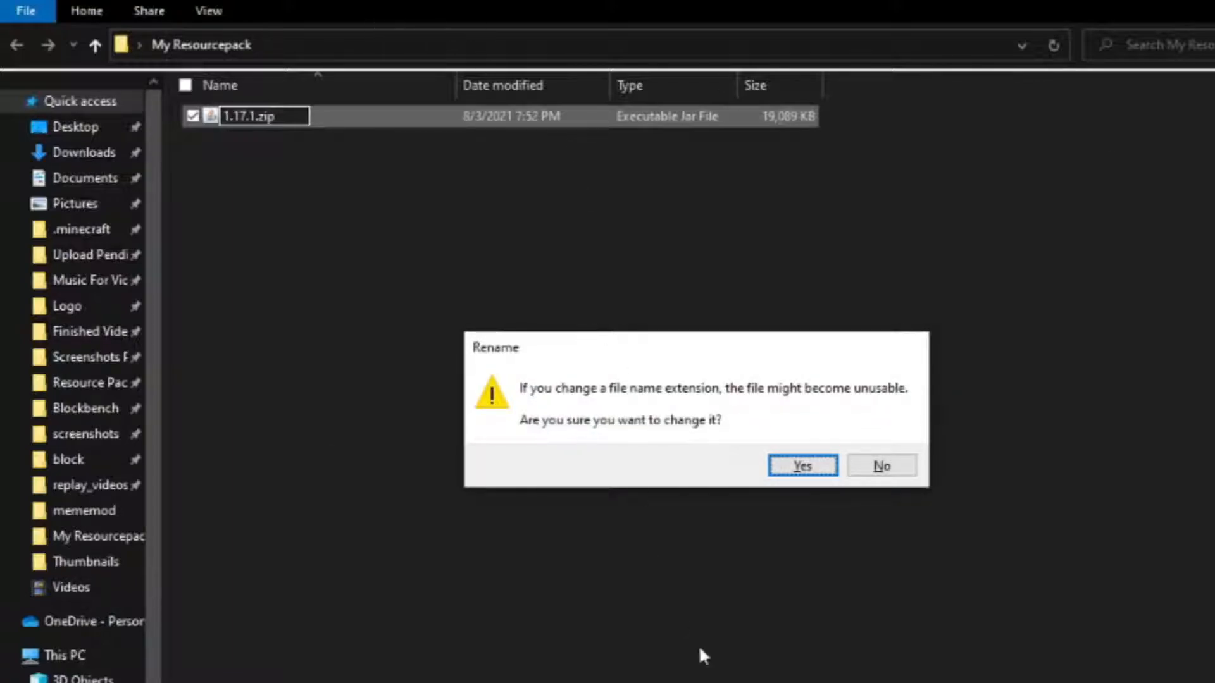
click(802, 467)
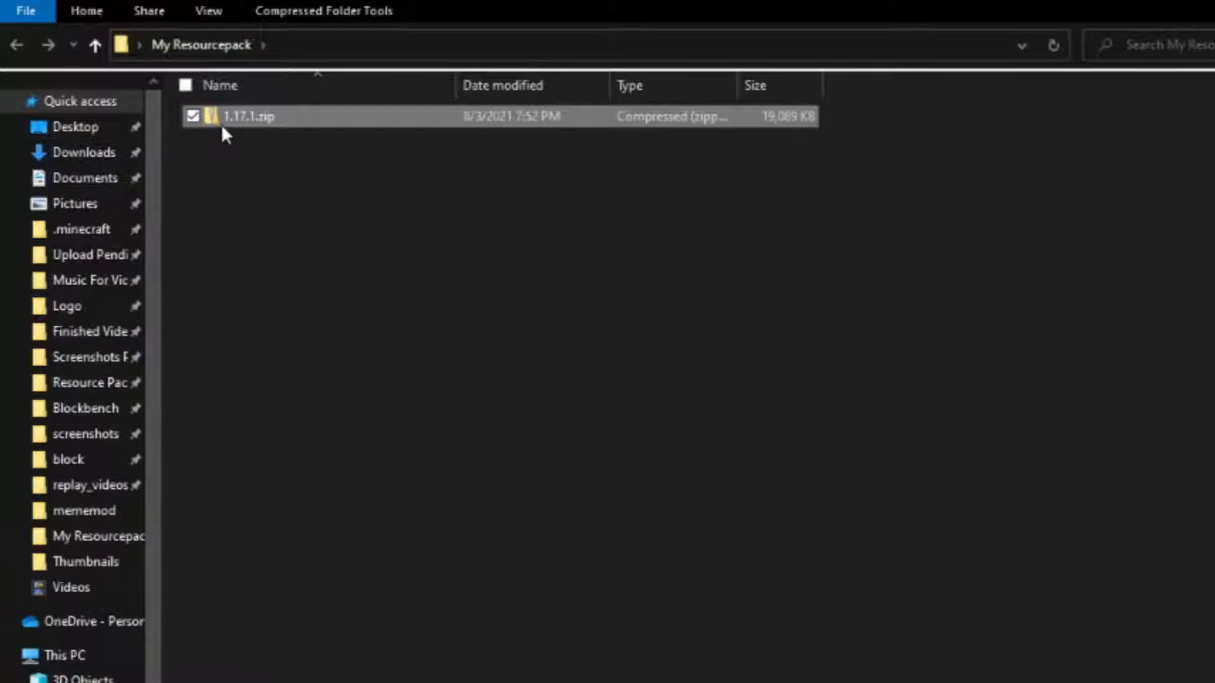
Extract all files of 1.17.1.zip into a 1.17.1 folder inside My Resourcepack.
right_click(295, 120)
click(376, 210)
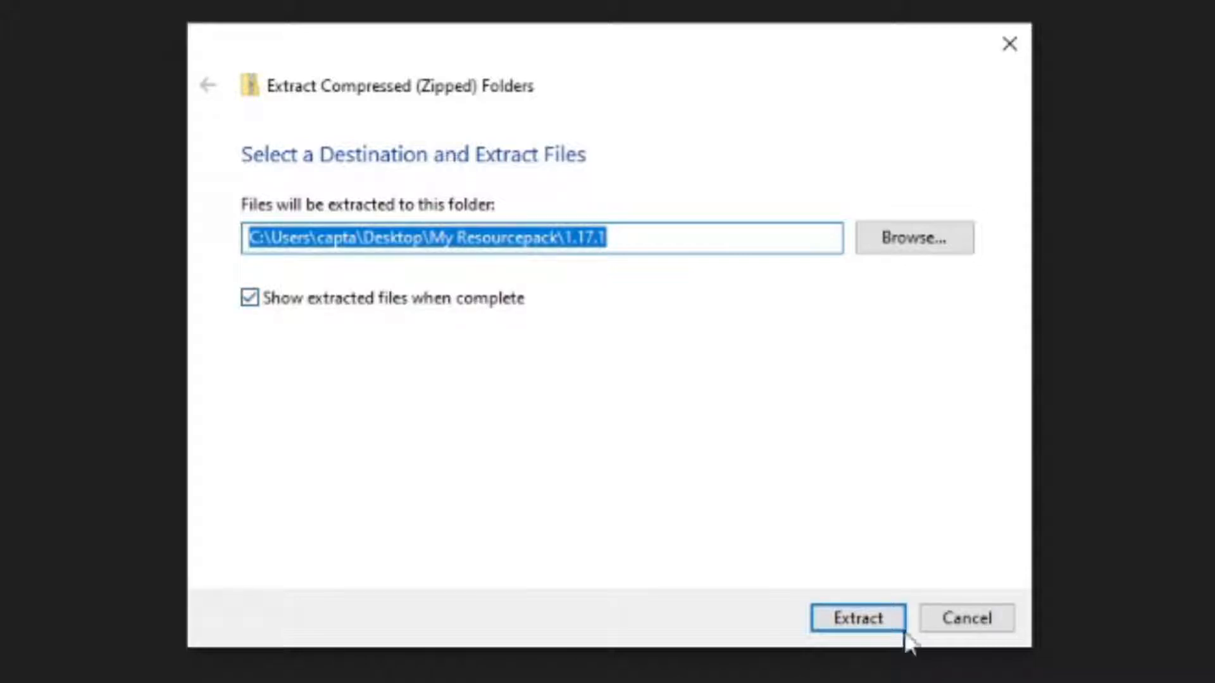
click(847, 620)
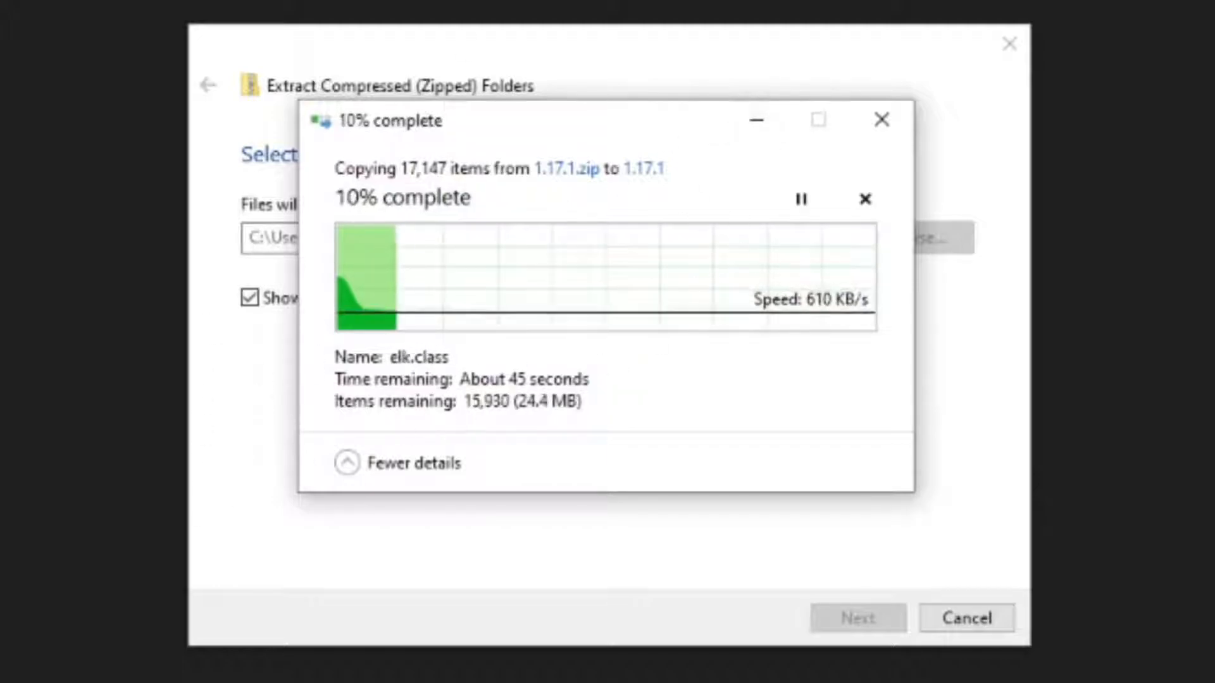
drag(443, 139, 421, 162)
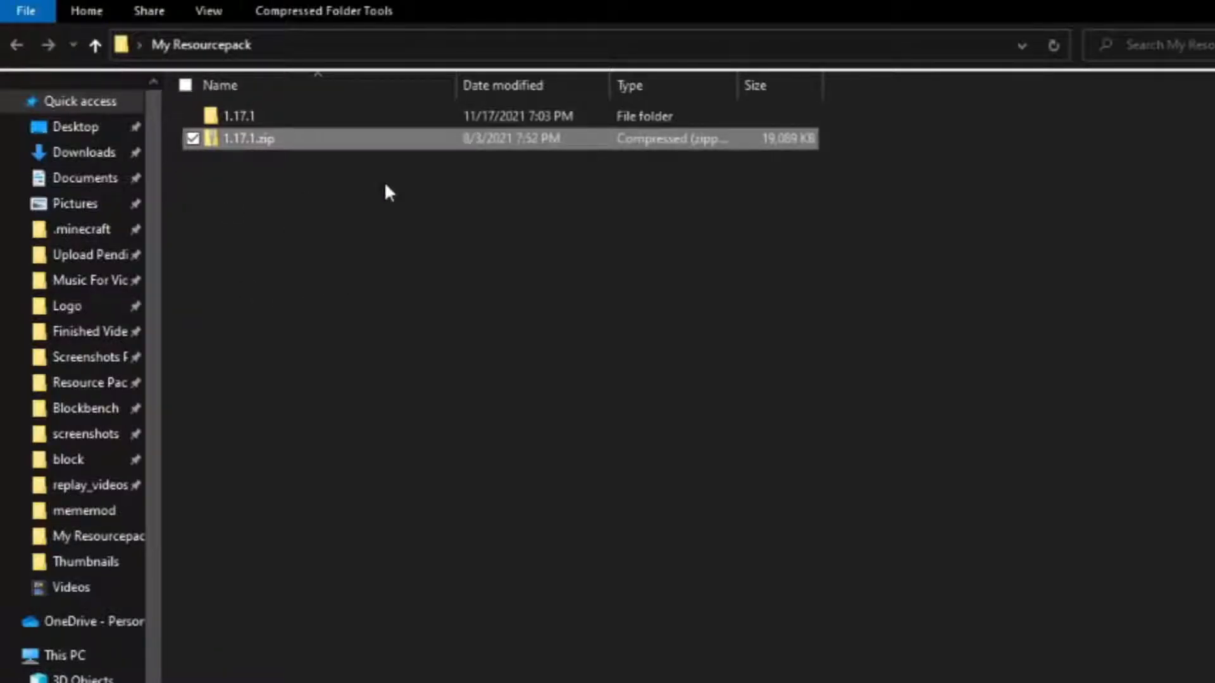
Delete the 1.17.1.zip archive and open the extracted 1.17.1 folder to locate its assets folder.
click(226, 112)
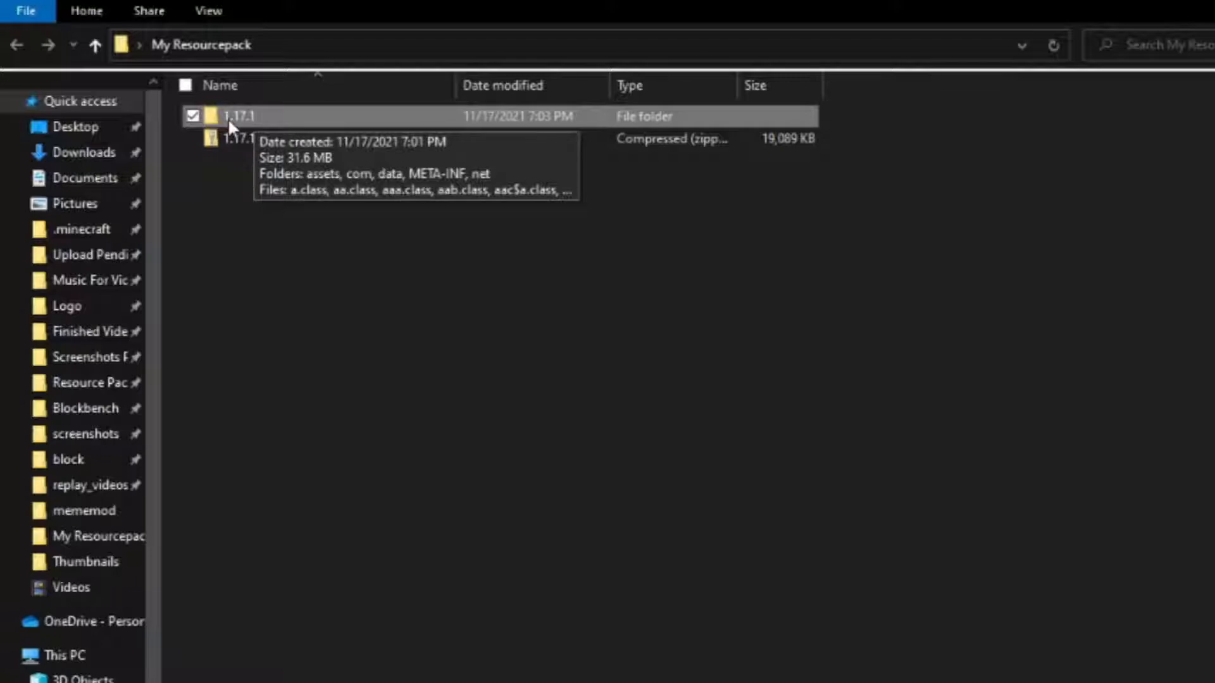
right_click(248, 147)
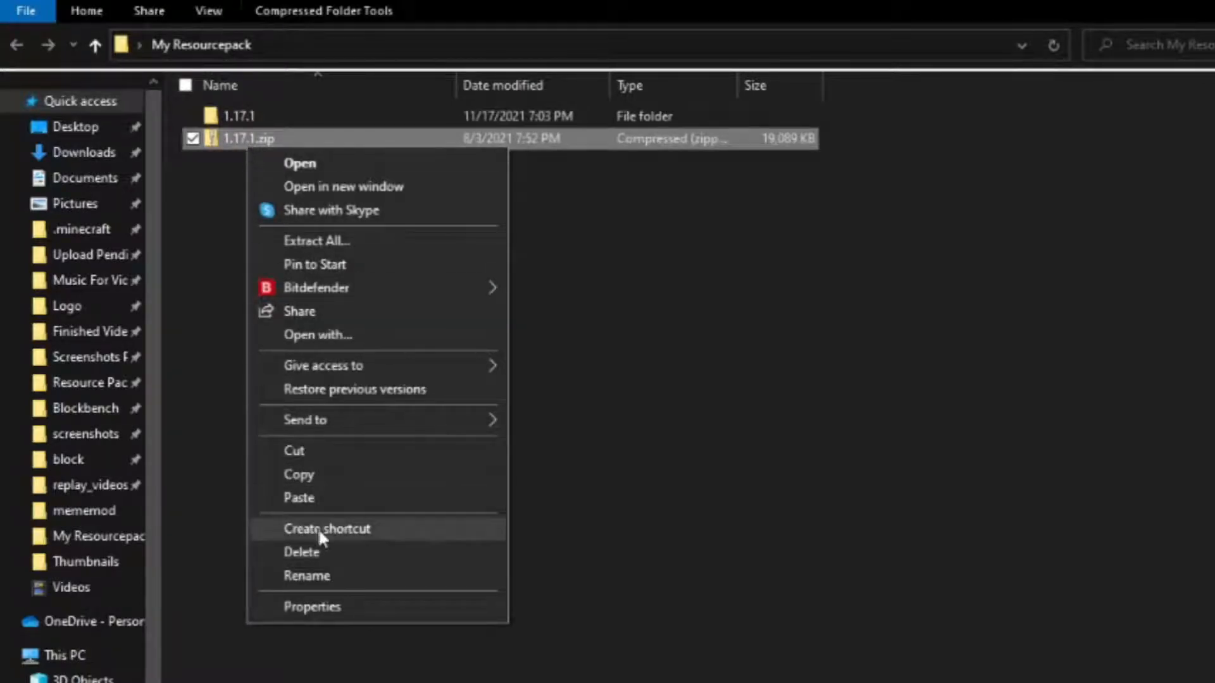
click(331, 553)
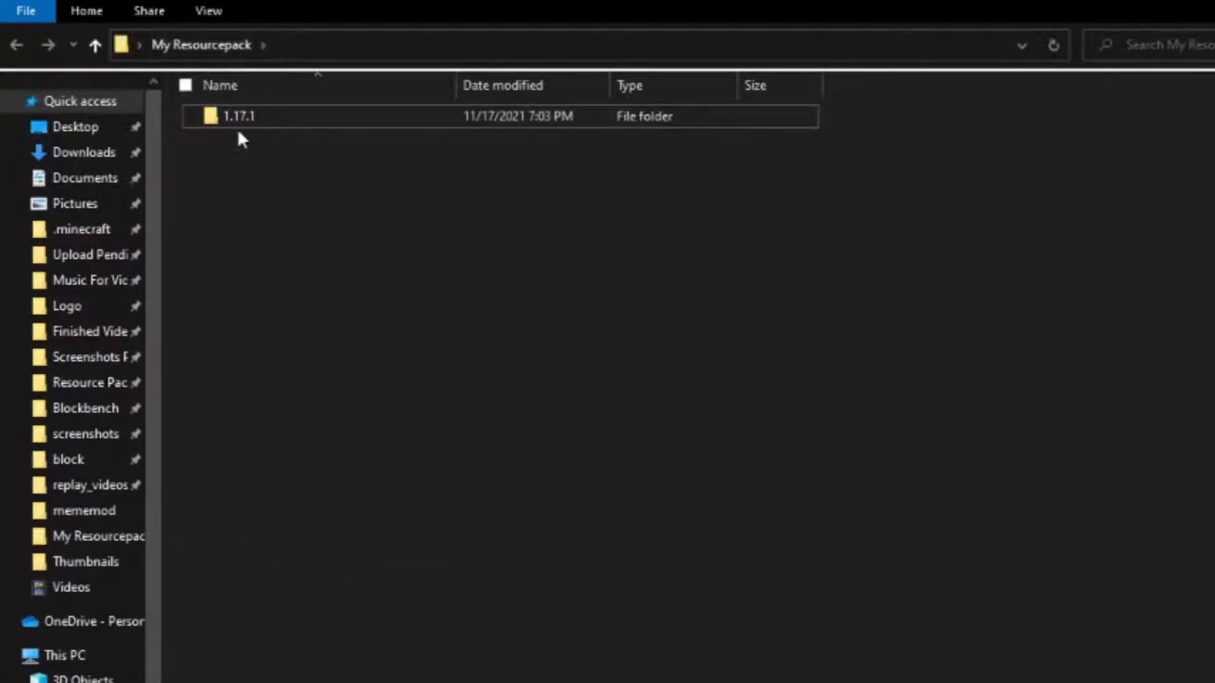
double_click(322, 117)
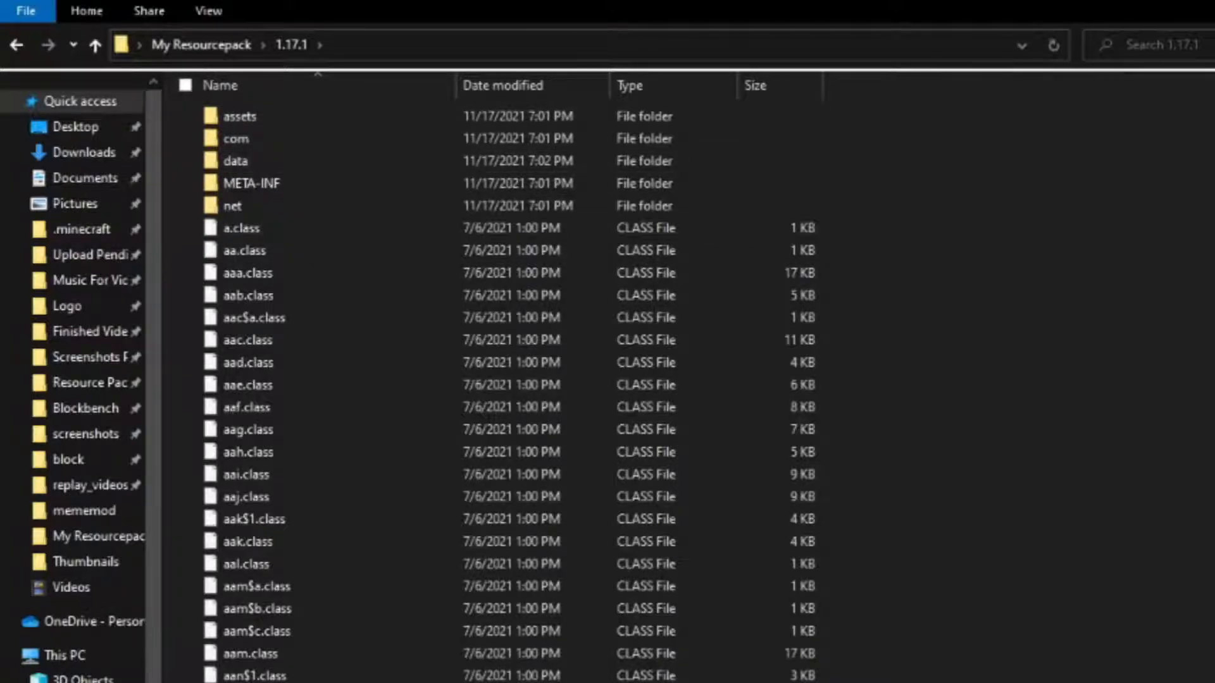
click(240, 114)
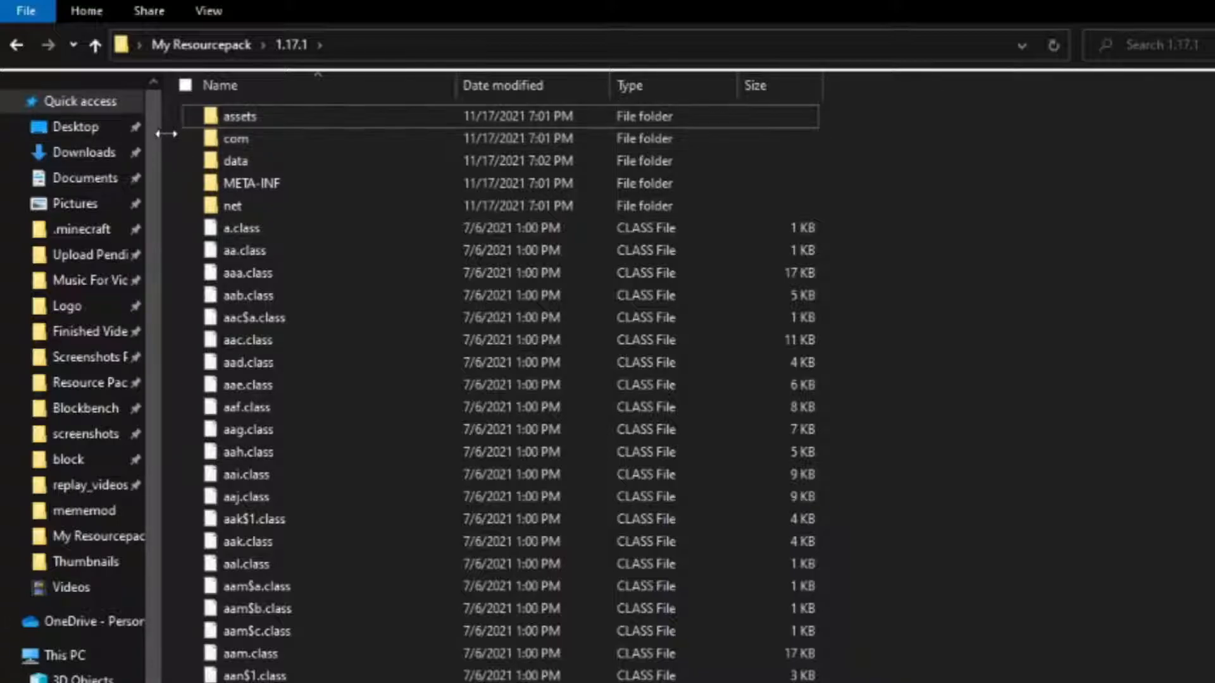
Delete everything in the 1.17.1 folder except the assets folder.
drag(171, 139, 582, 682)
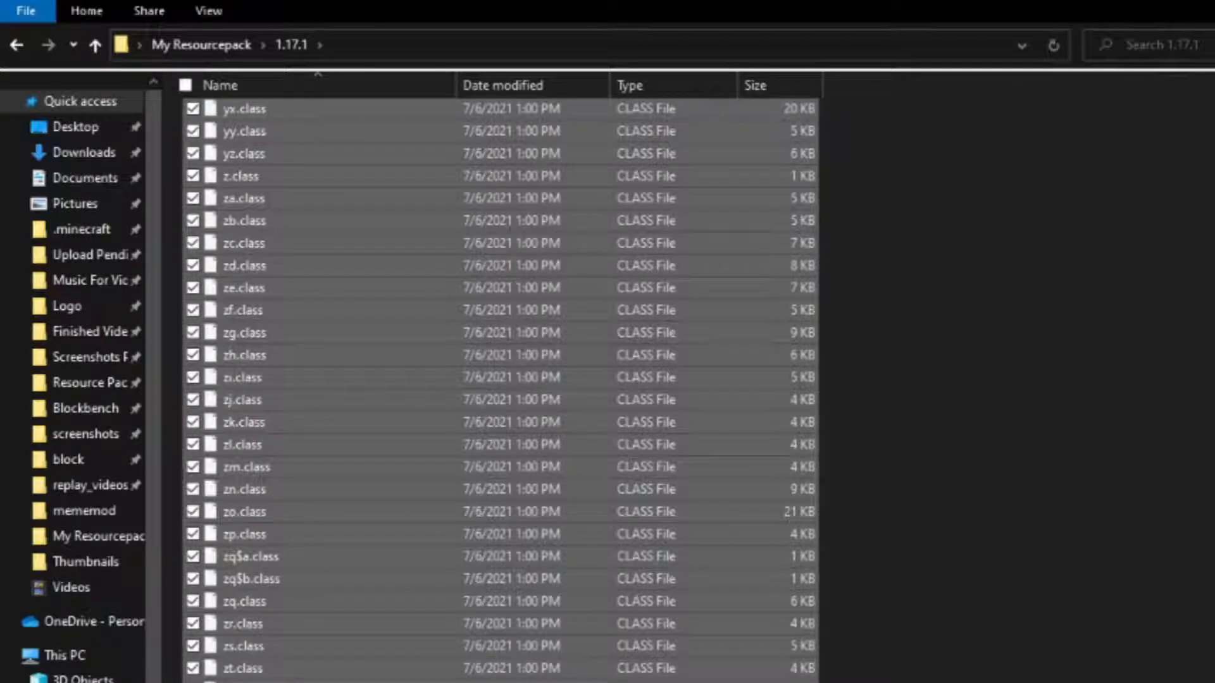
scroll(500, 389, up, 20)
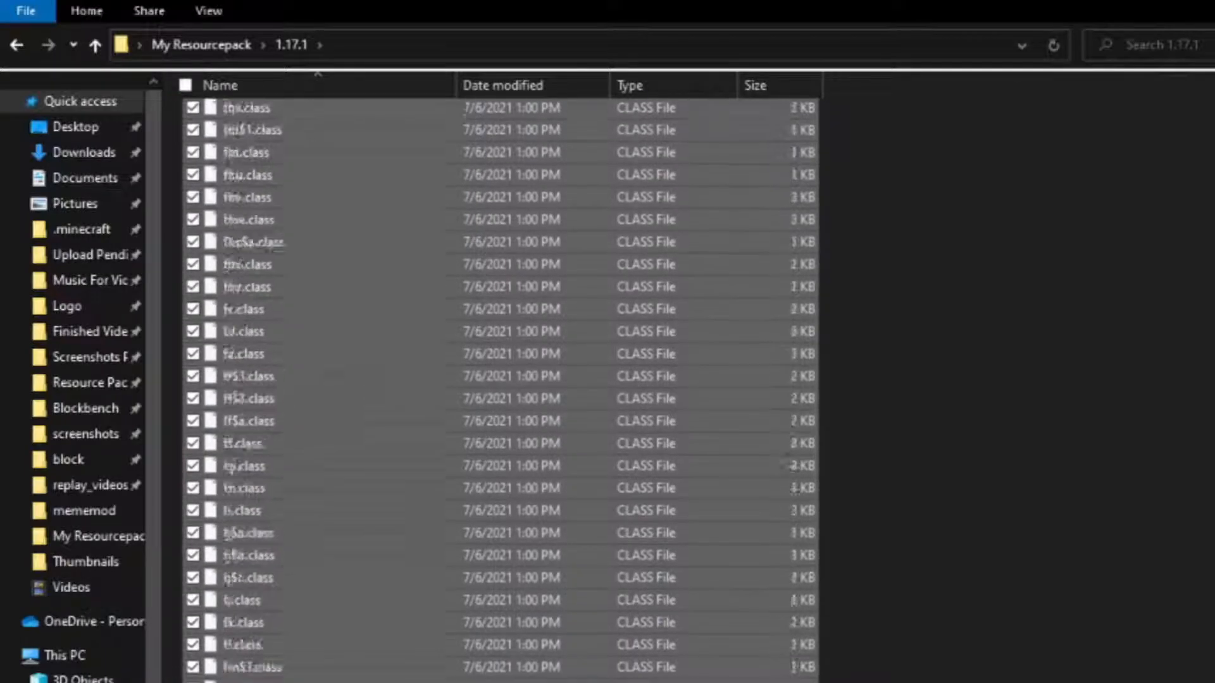
scroll(500, 389, up, 10)
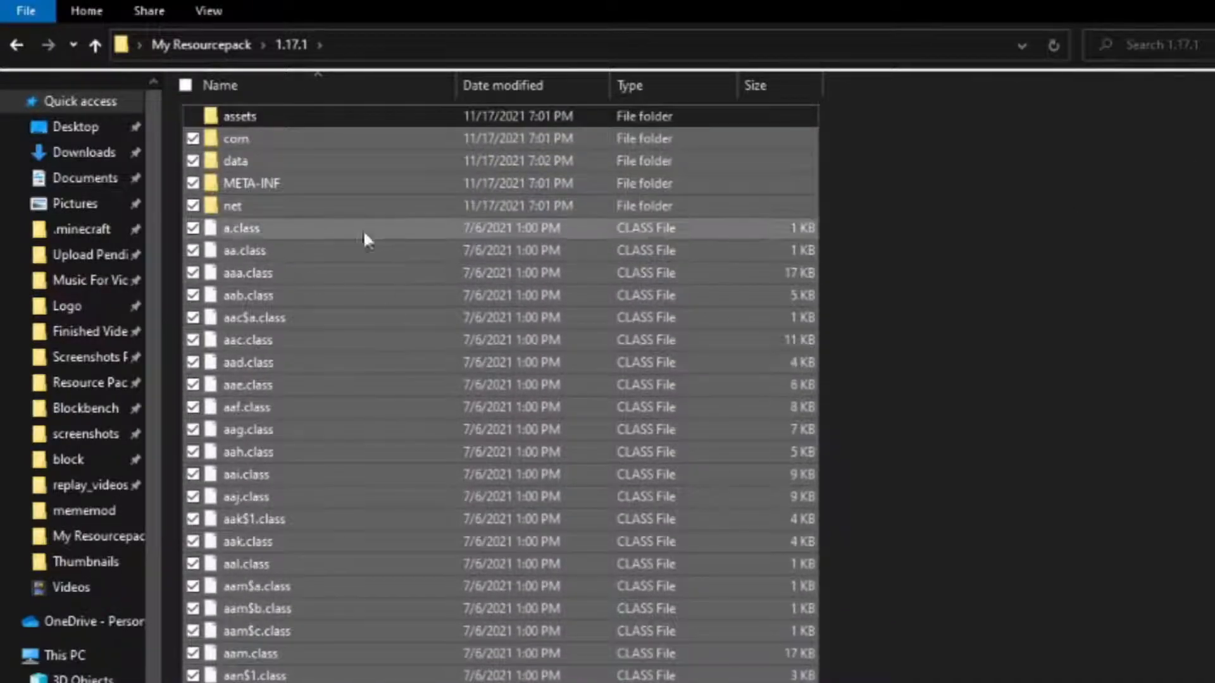
right_click(340, 387)
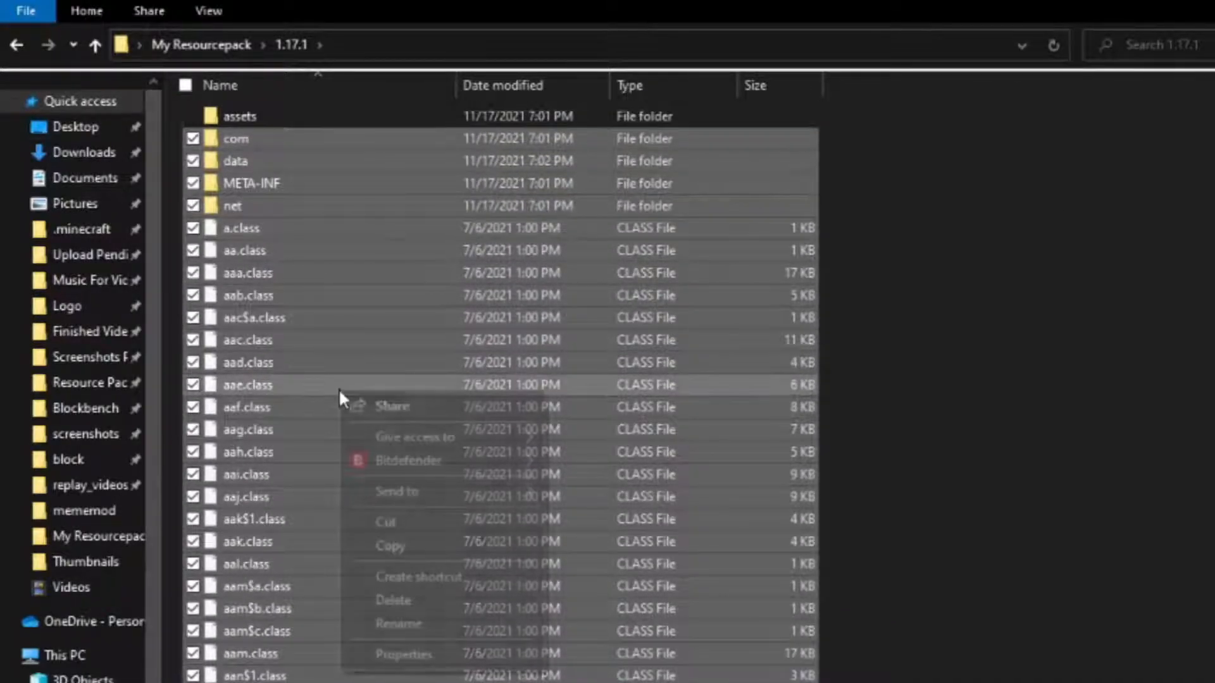
click(410, 598)
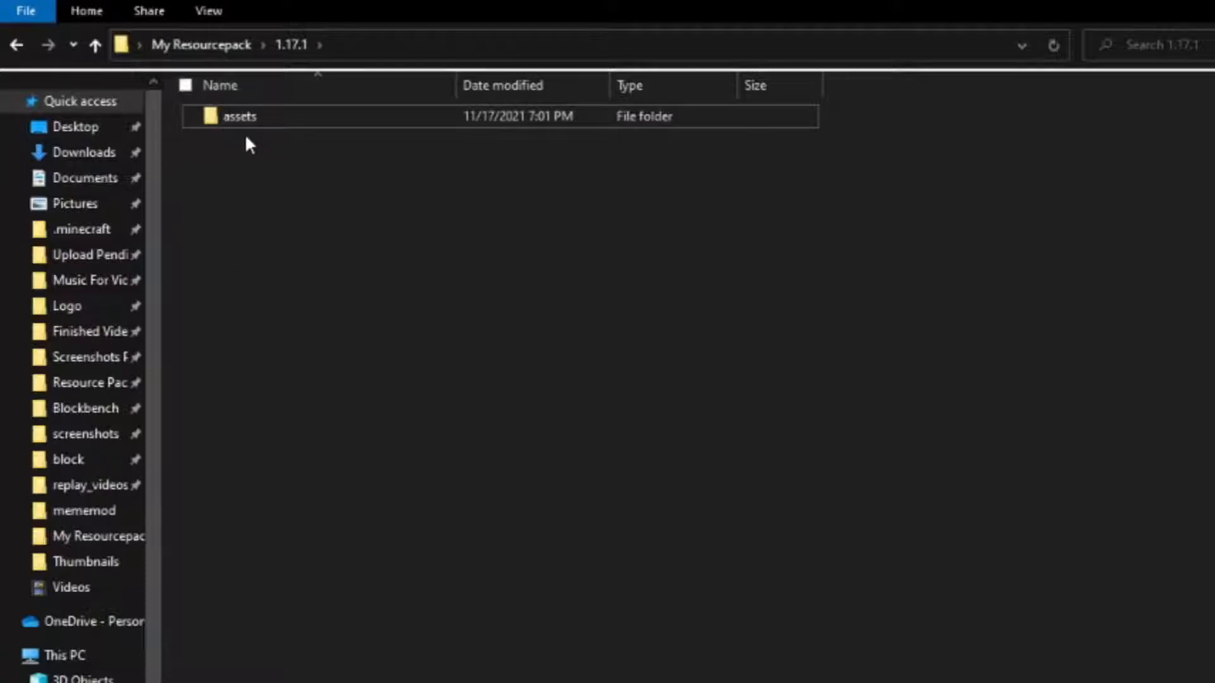
Open the block textures folder under assets, minecraft, textures and browse its images.
double_click(230, 119)
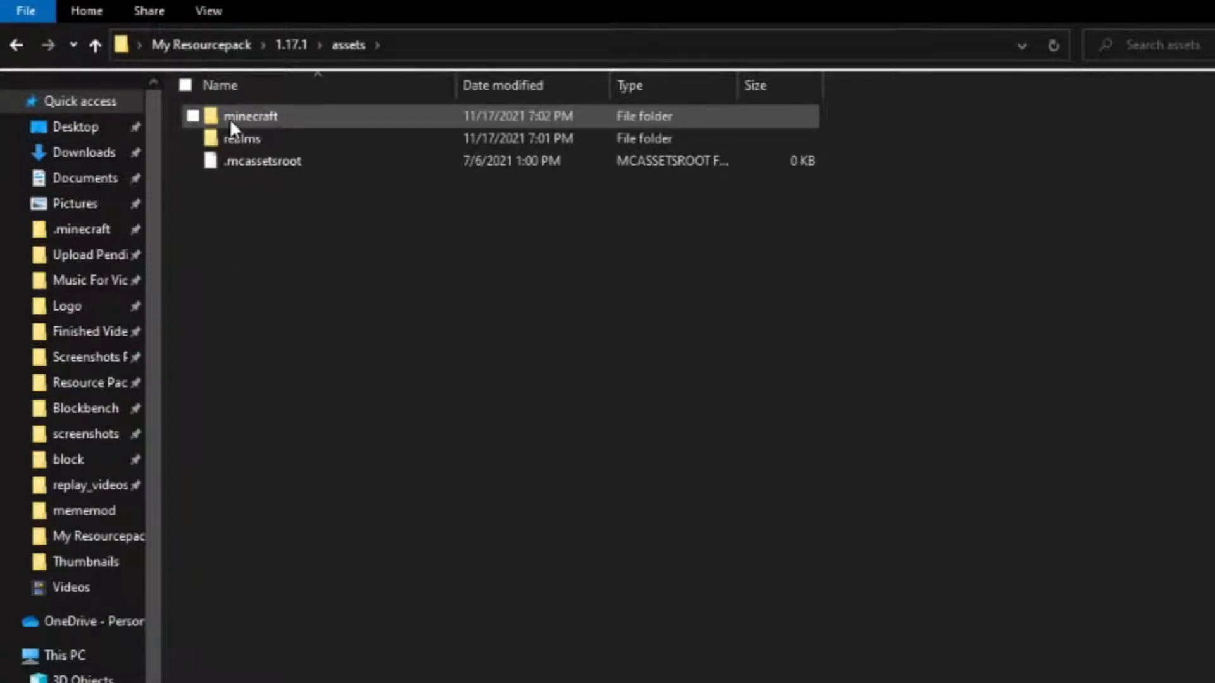
double_click(230, 119)
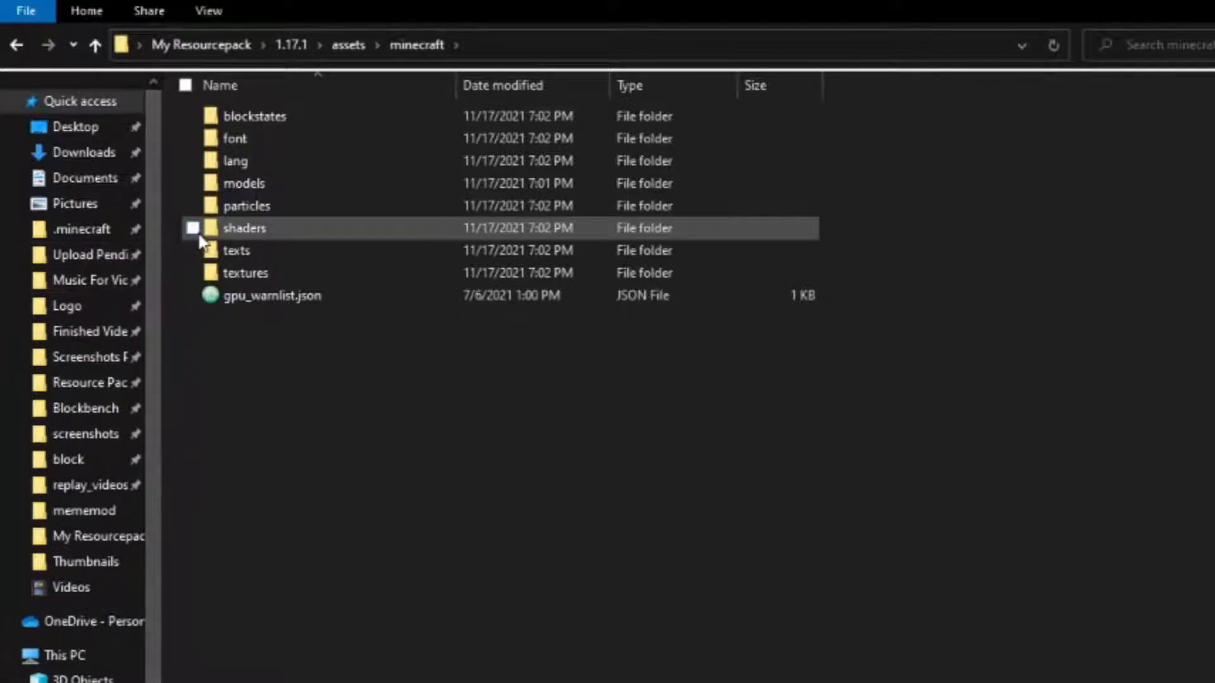
double_click(264, 279)
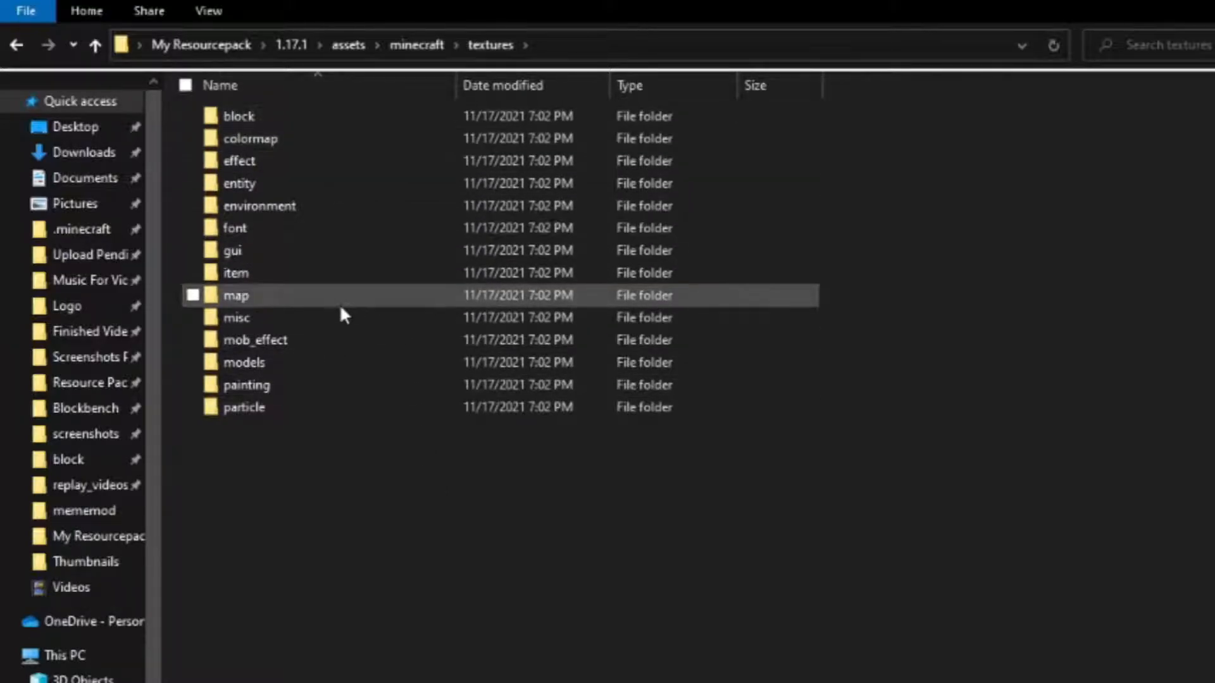
double_click(247, 116)
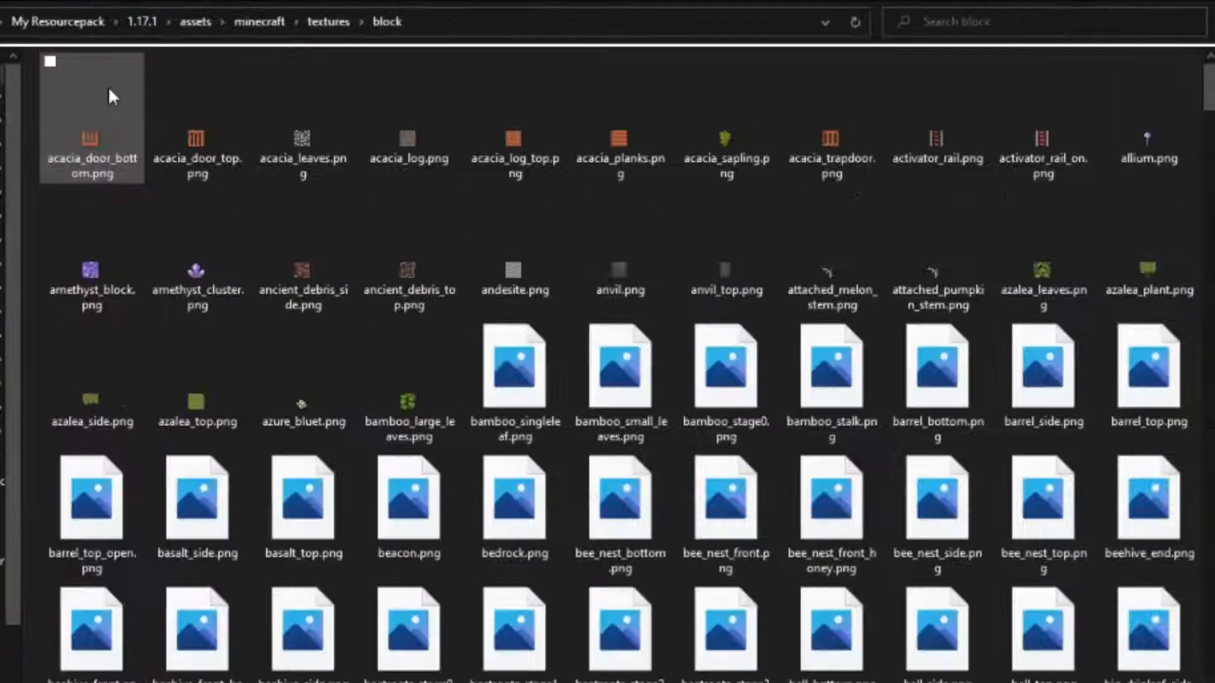
scroll(721, 212, down, 15)
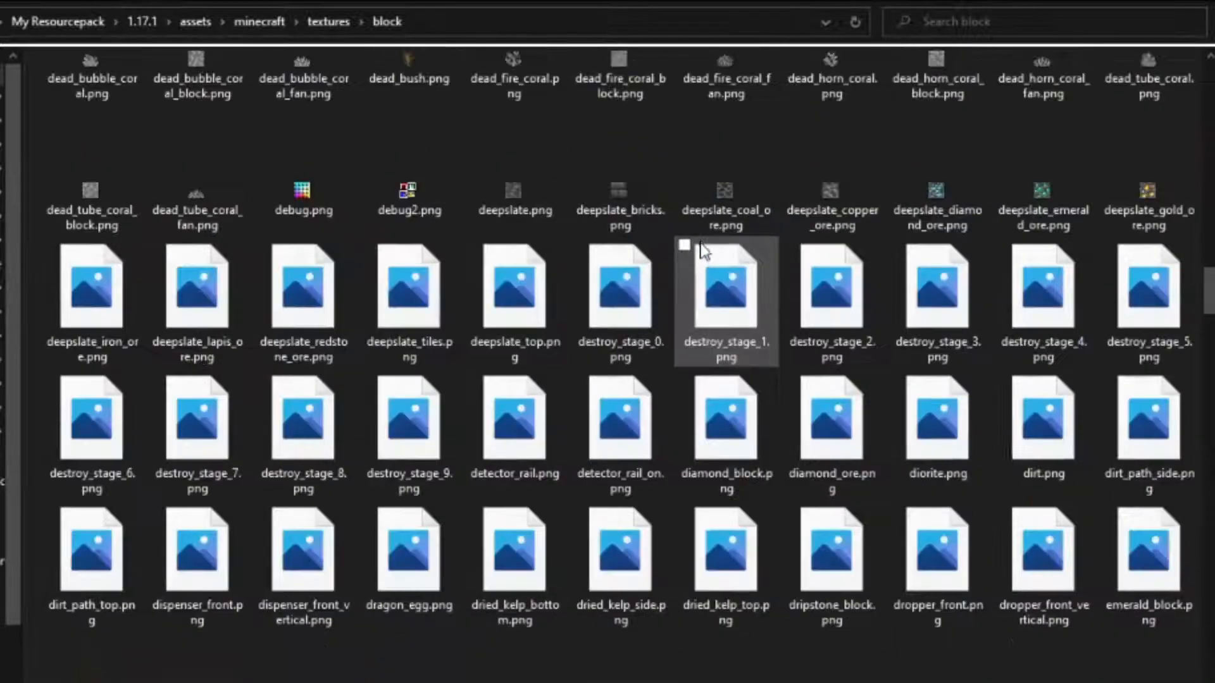
Search the block folder for "diamond block" and open diamond_block.png in paint.net.
click(1080, 28)
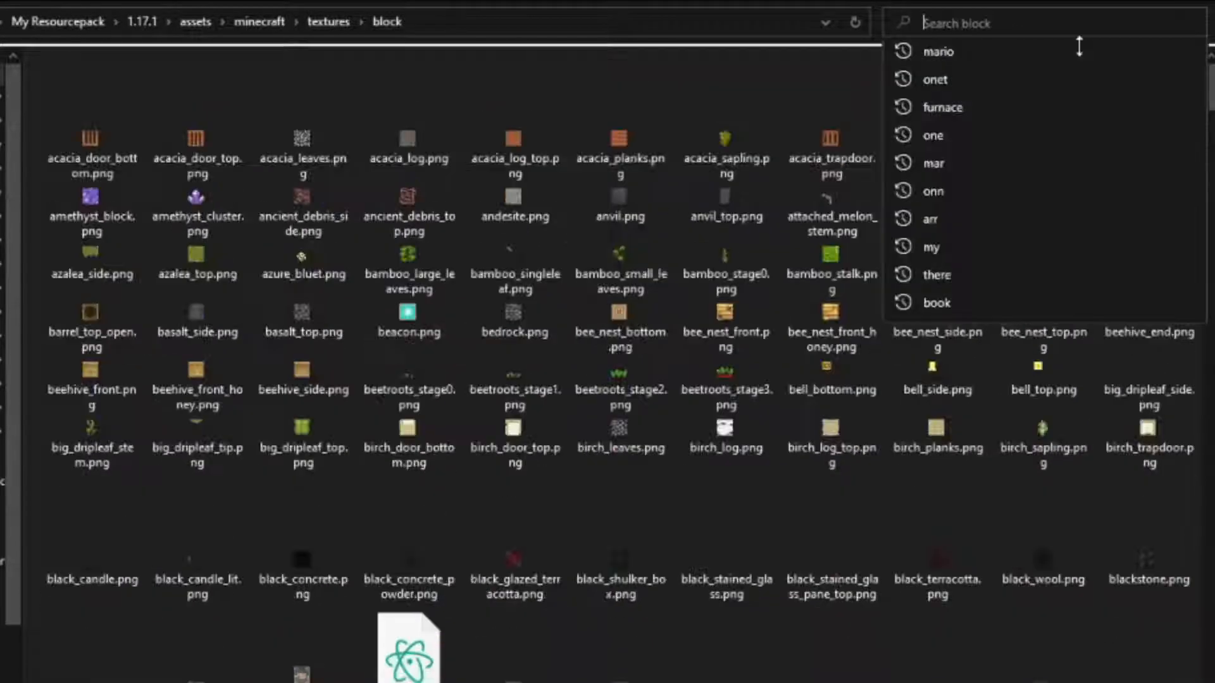
text(diamond block)
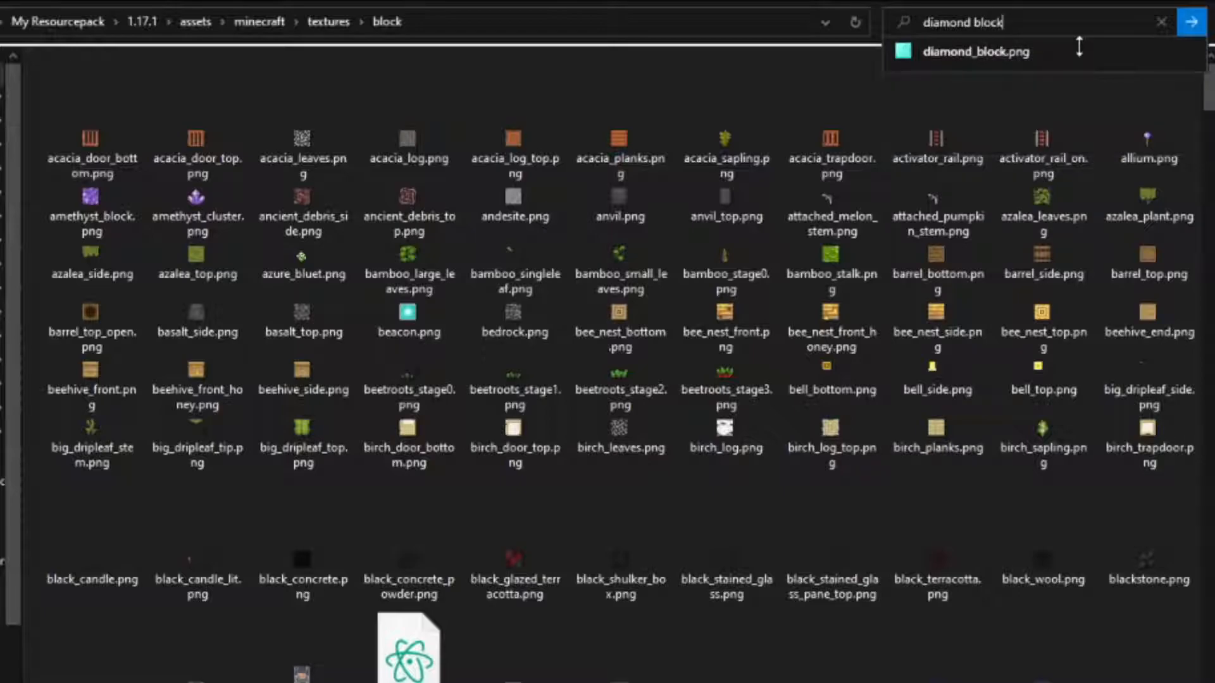
key(Return)
click(108, 85)
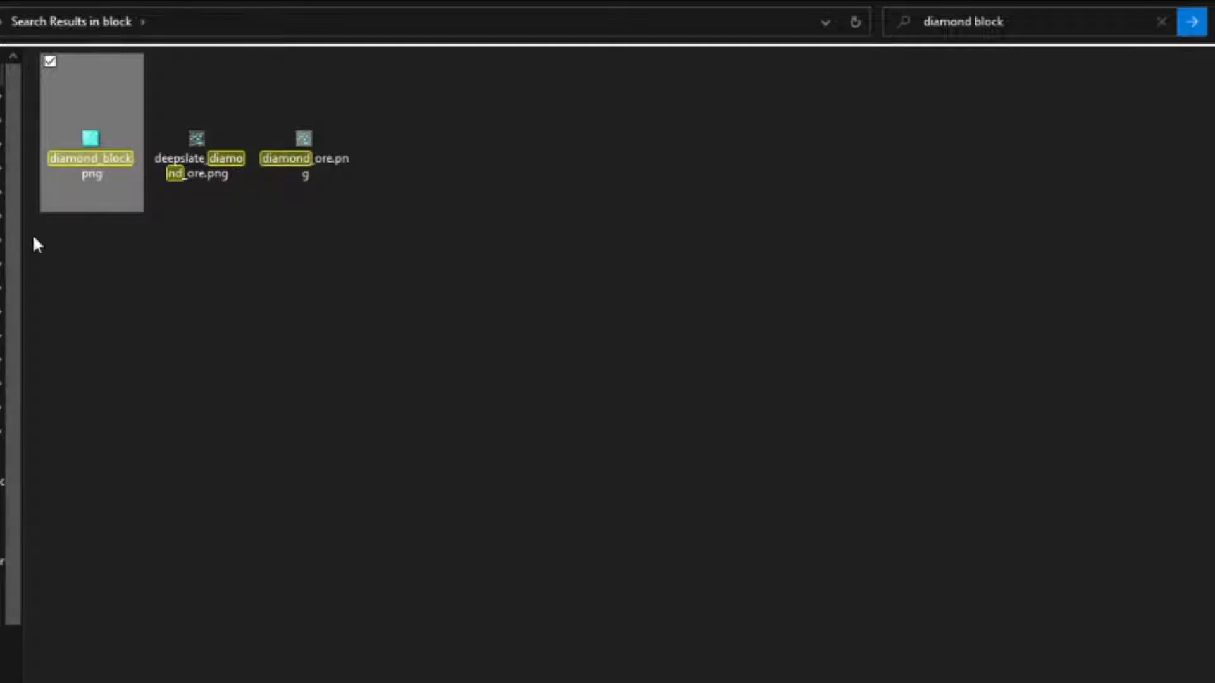
right_click(106, 79)
mouse_move(340, 381)
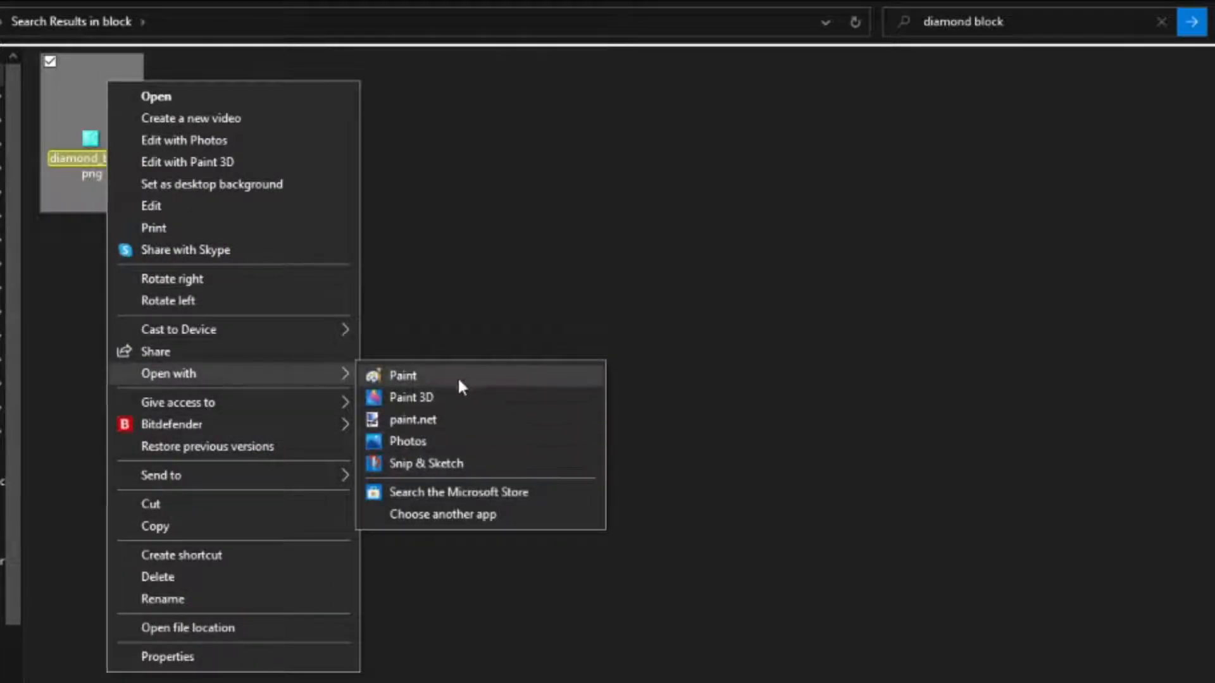
click(413, 420)
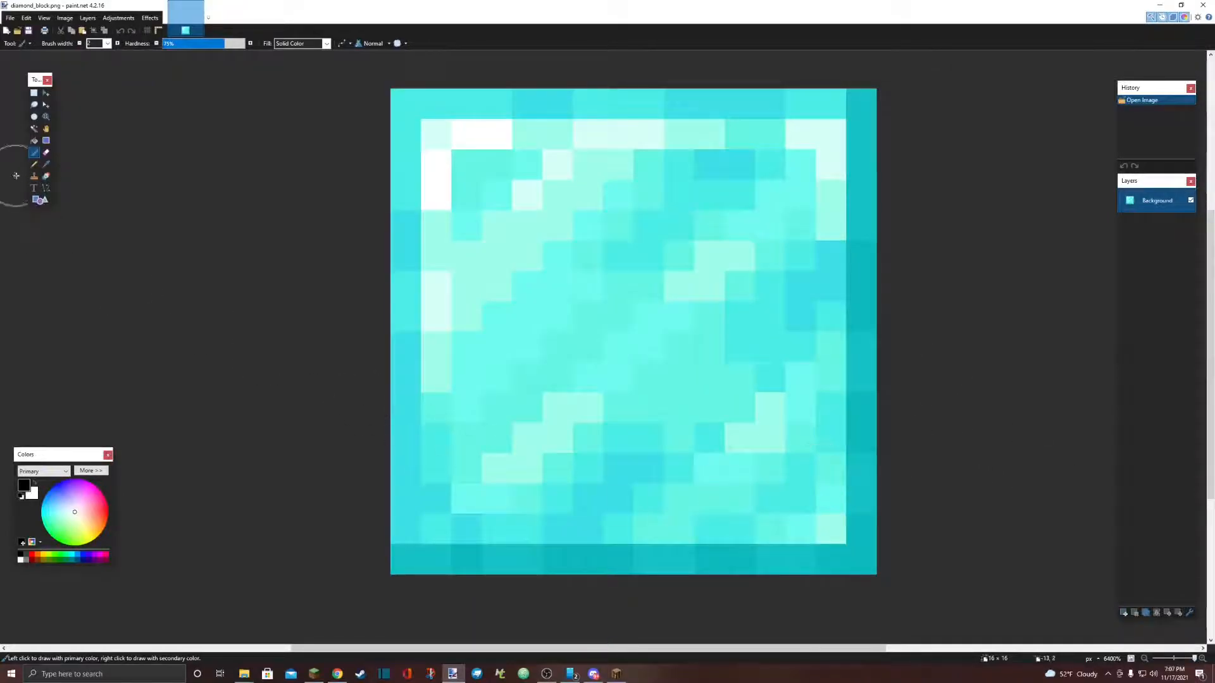
Draw two black eyes and a curved smile on the diamond block texture with the Pencil tool, and save the image.
click(35, 164)
click(467, 225)
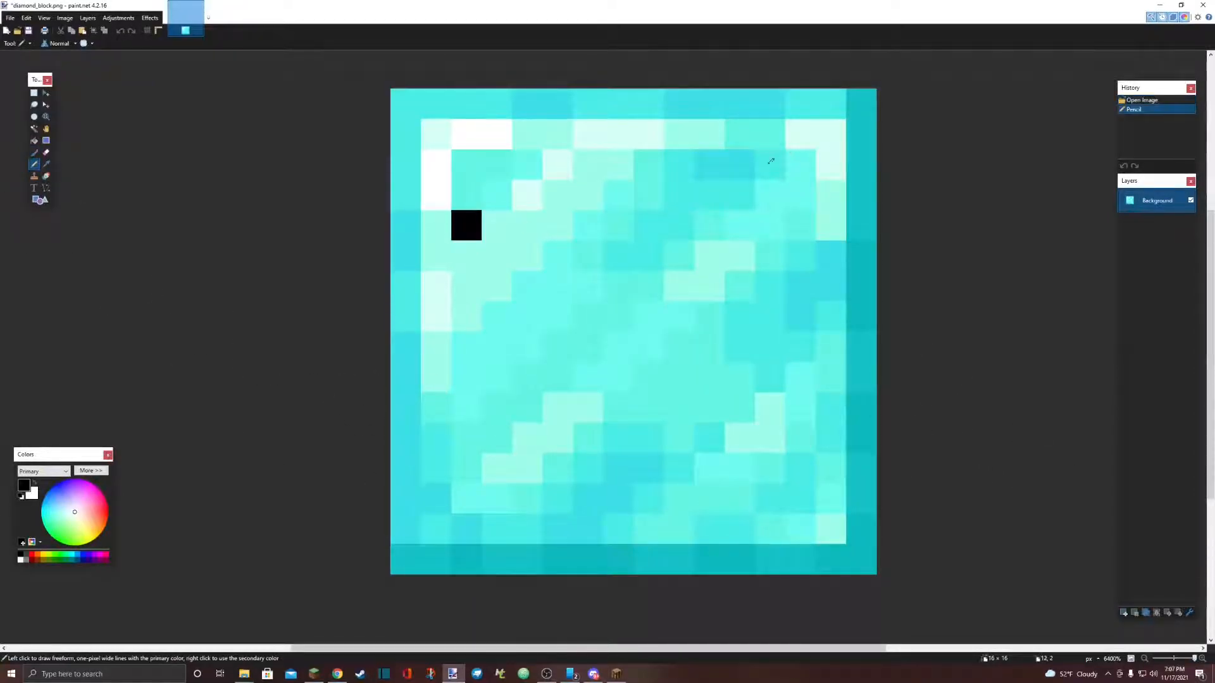
click(739, 165)
mouse_move(496, 346)
mouse_down()
mouse_move(508, 372)
mouse_move(711, 366)
mouse_move(770, 225)
mouse_up()
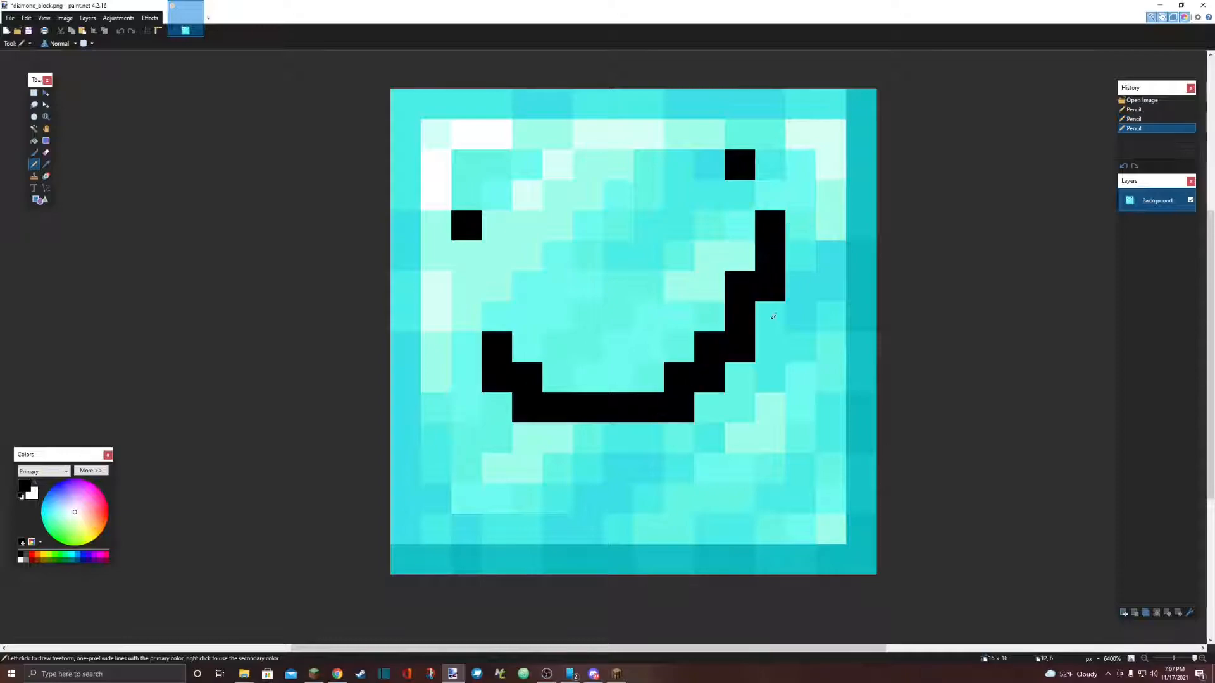
click(8, 18)
click(51, 83)
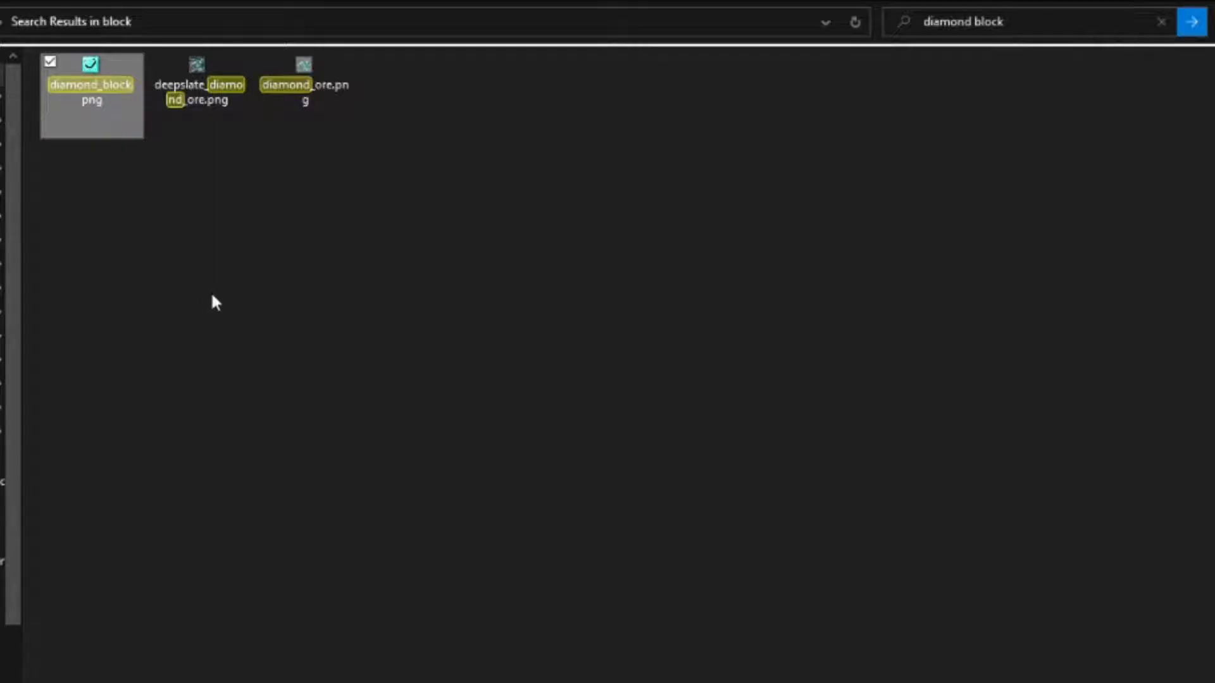
click(212, 295)
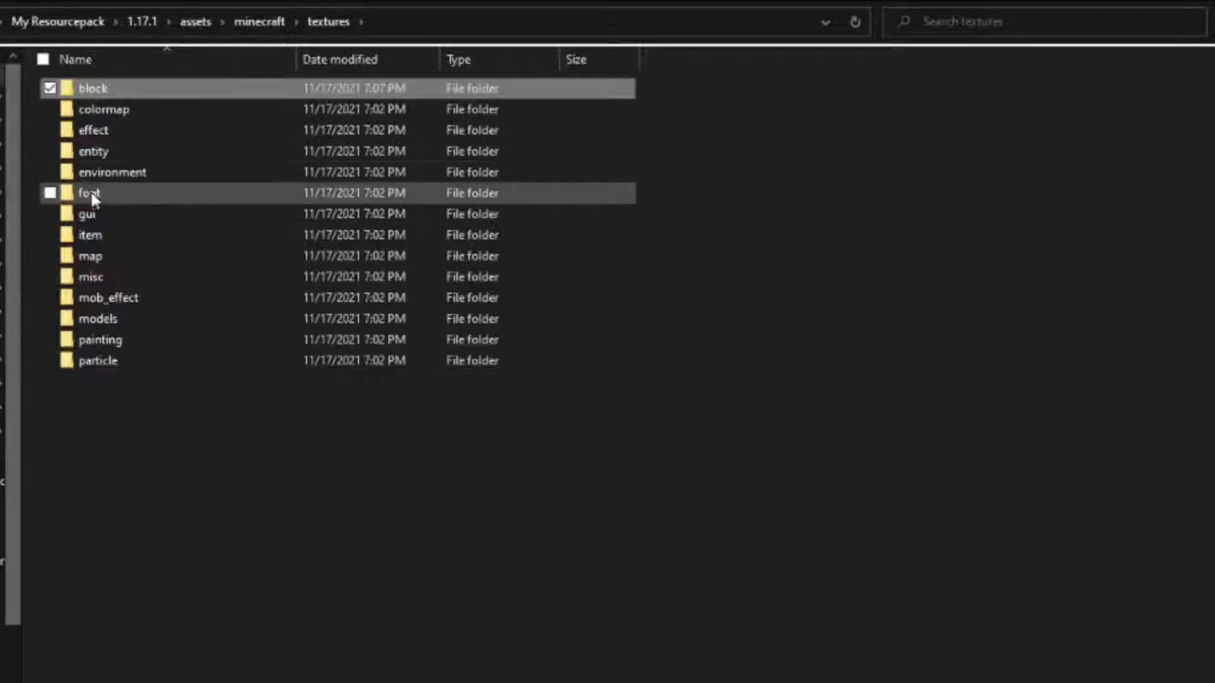
Search the item textures folder for "diamond" and open diamond.png in paint.net.
double_click(125, 231)
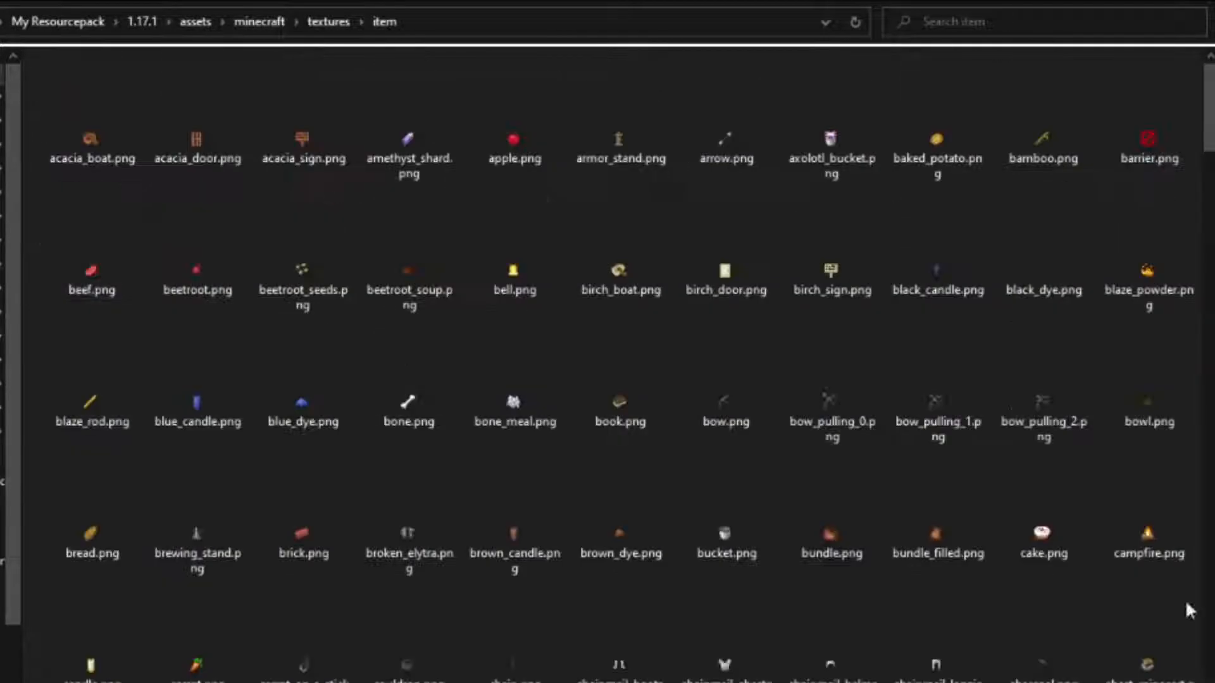
scroll(667, 228, down, 15)
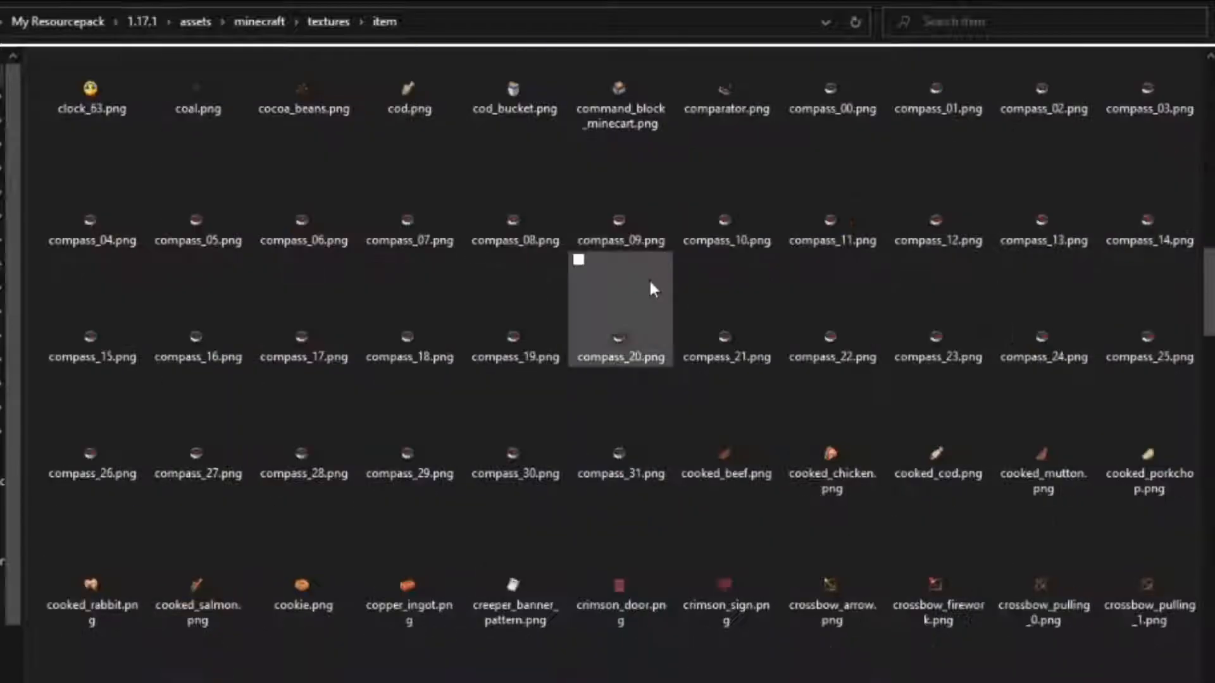
key(ctrl+f)
text(diamond)
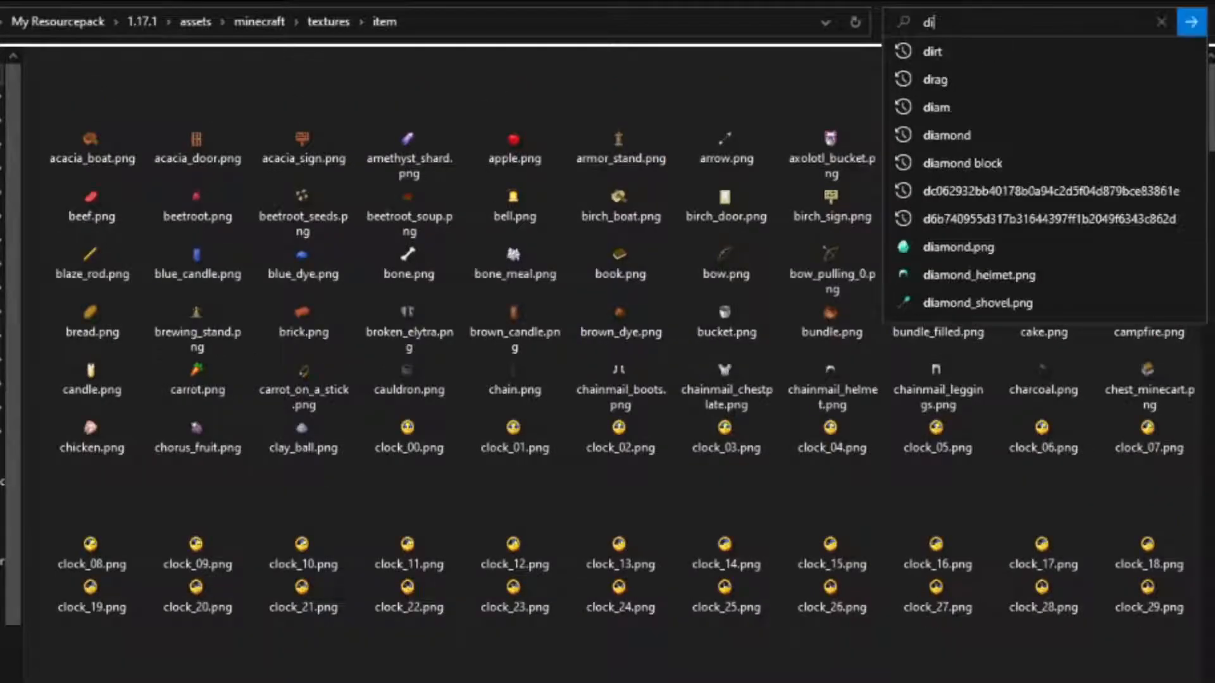
key(Return)
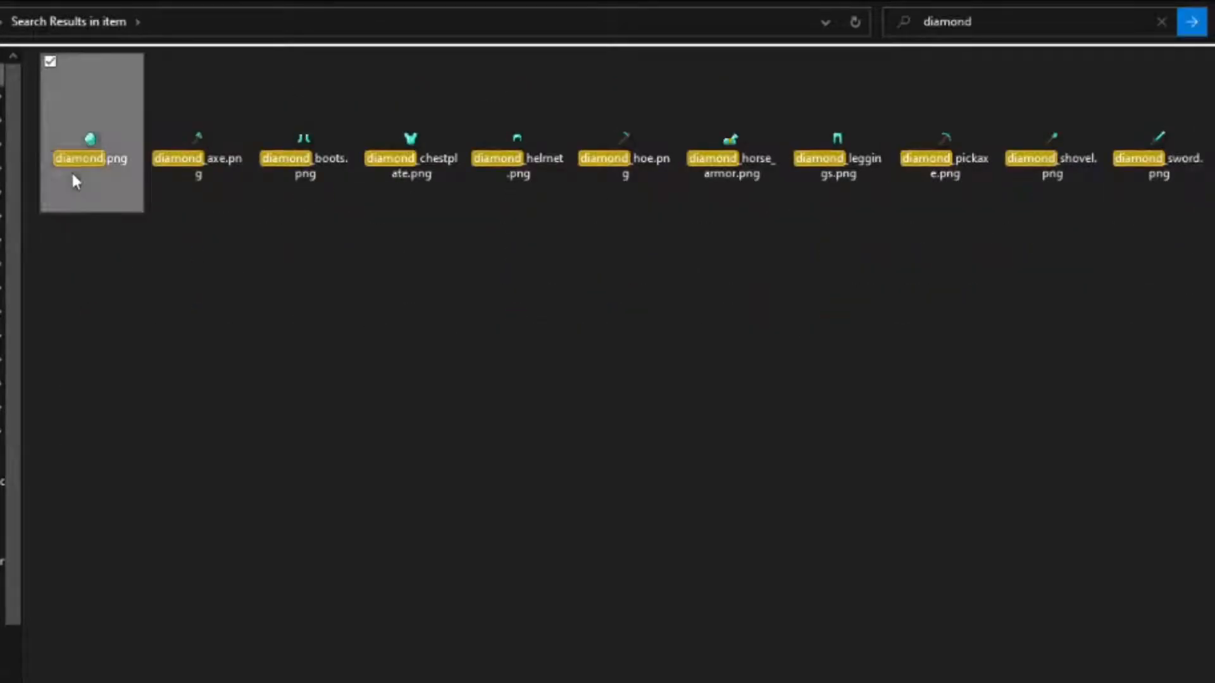
right_click(72, 171)
mouse_move(232, 464)
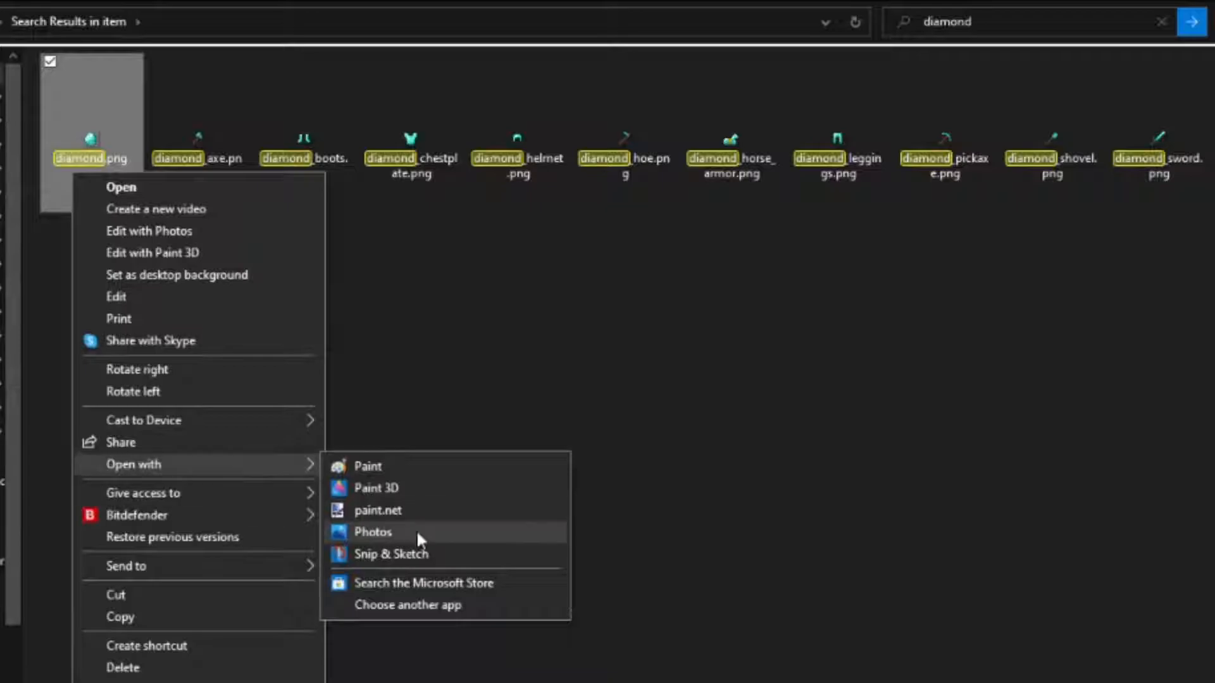
click(519, 514)
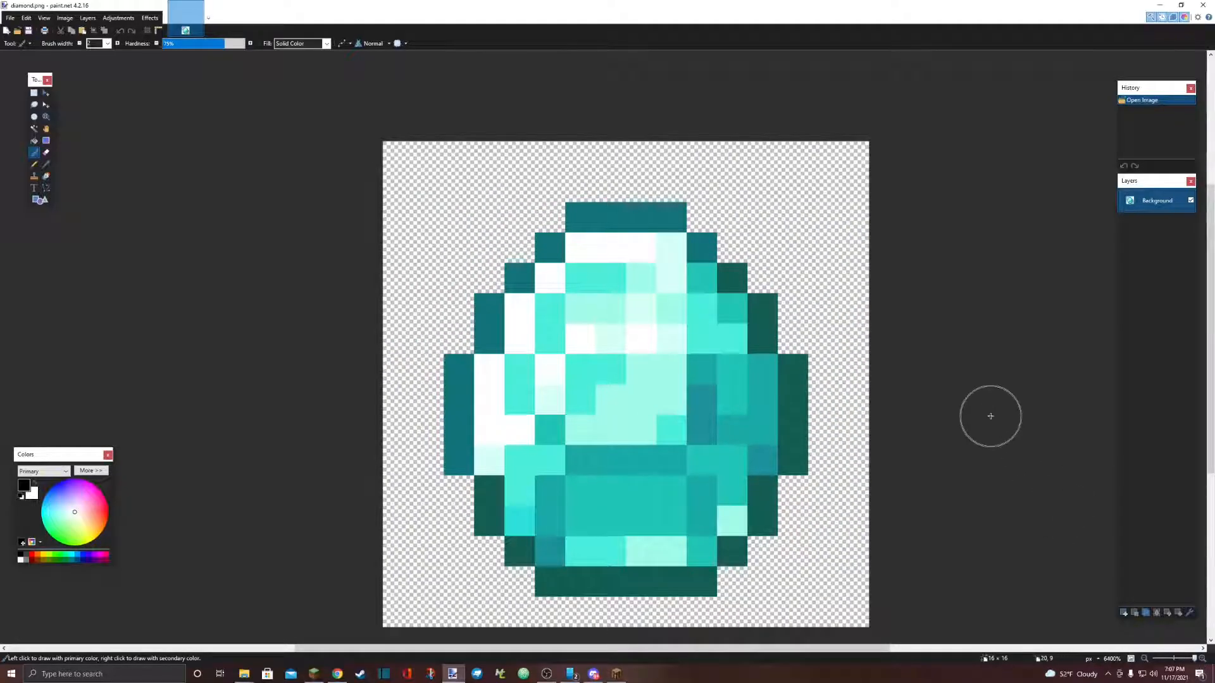
Shift the diamond texture's hue to red with the Hue / Saturation adjustment and save the image.
scroll(991, 416, down, 1)
click(118, 18)
click(136, 77)
drag(601, 283, 698, 394)
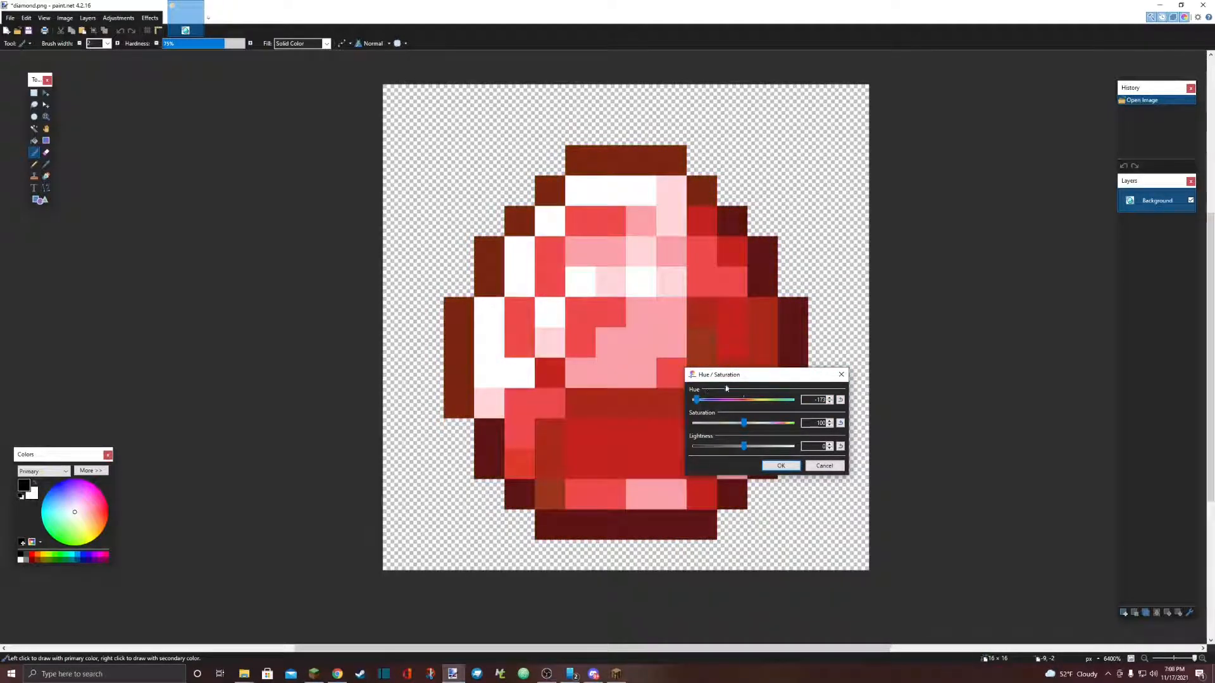
click(780, 466)
click(10, 18)
click(32, 84)
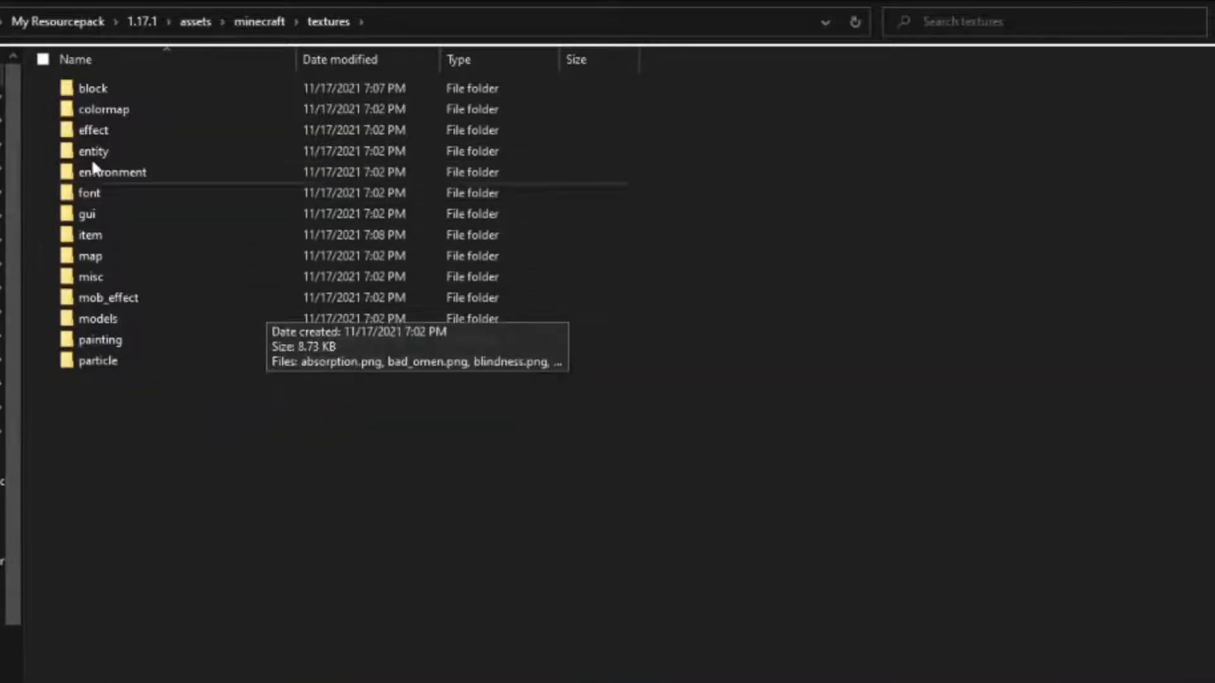
Create a new text document with its default name in the 1.17.1 folder, beside assets, and open it.
click(196, 24)
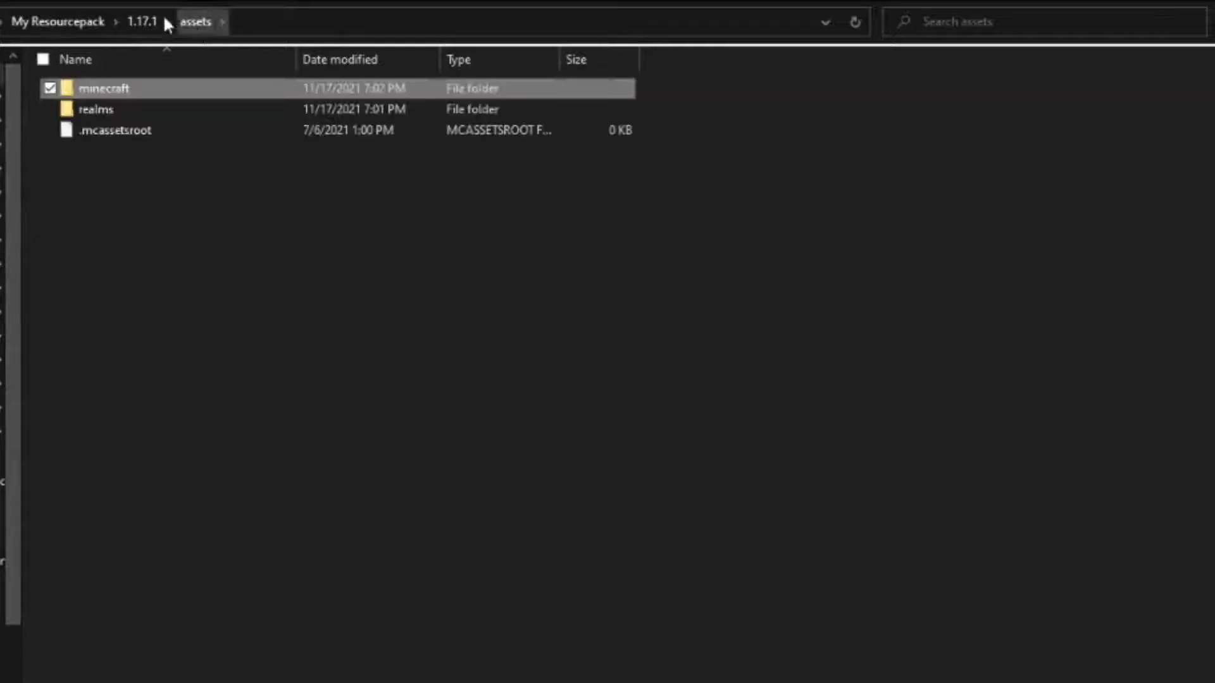
click(145, 21)
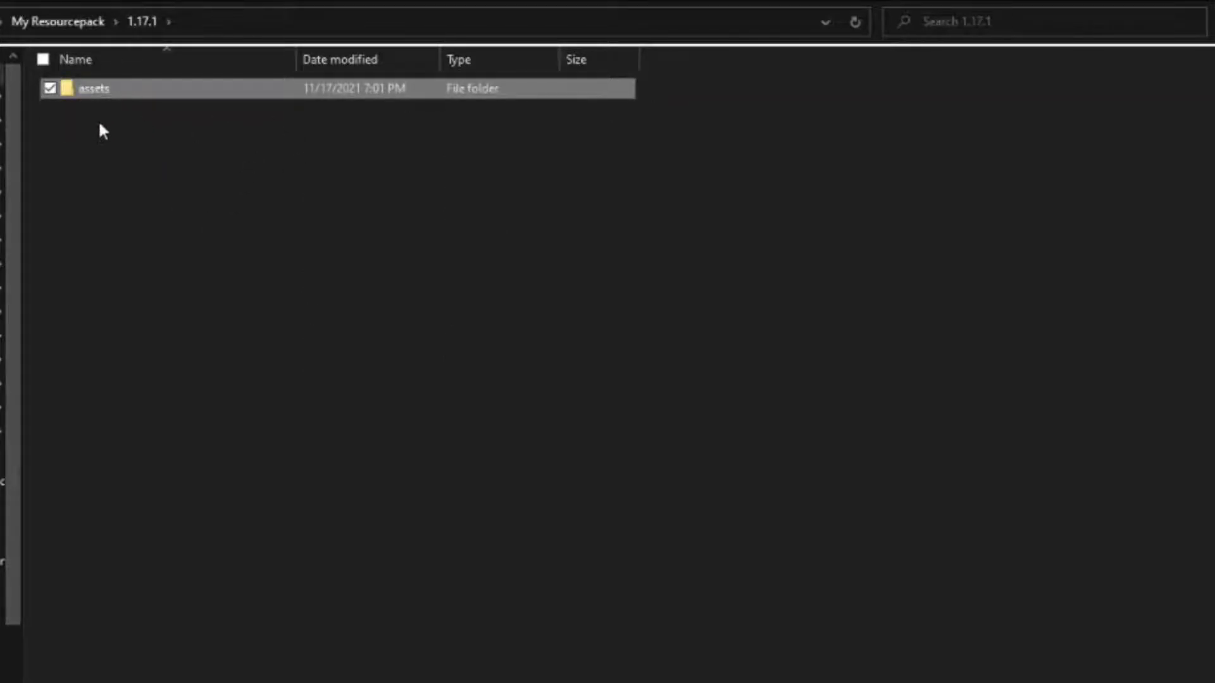
right_click(131, 154)
click(178, 393)
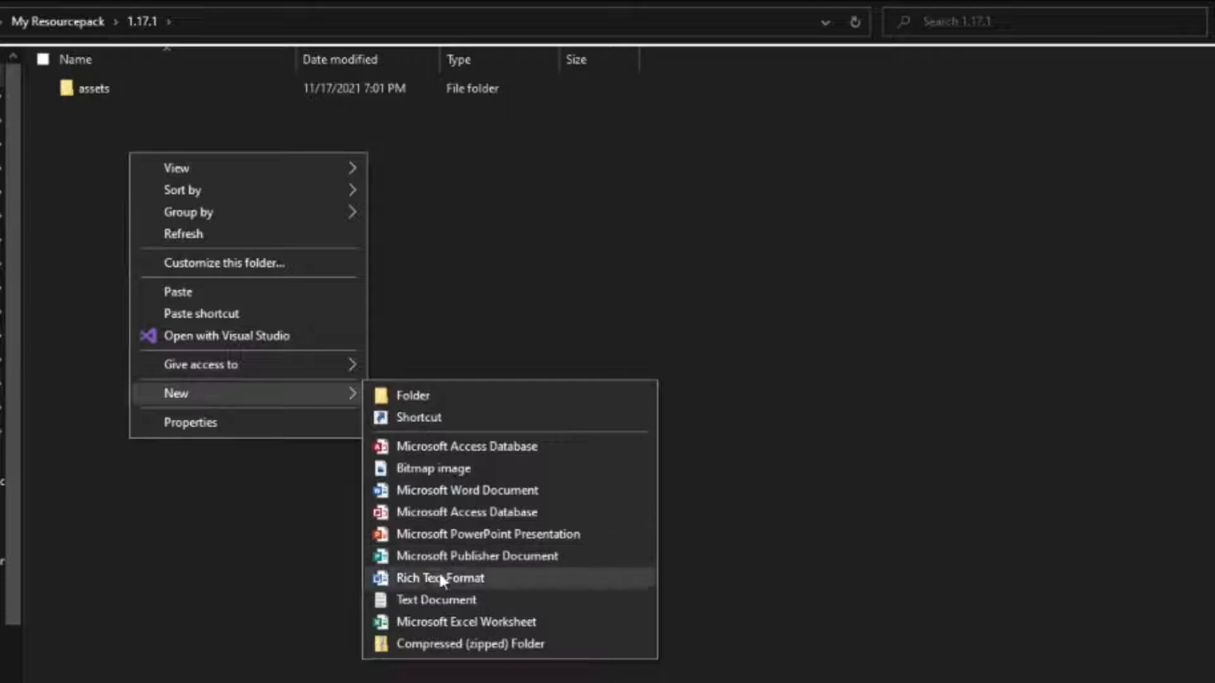
click(424, 600)
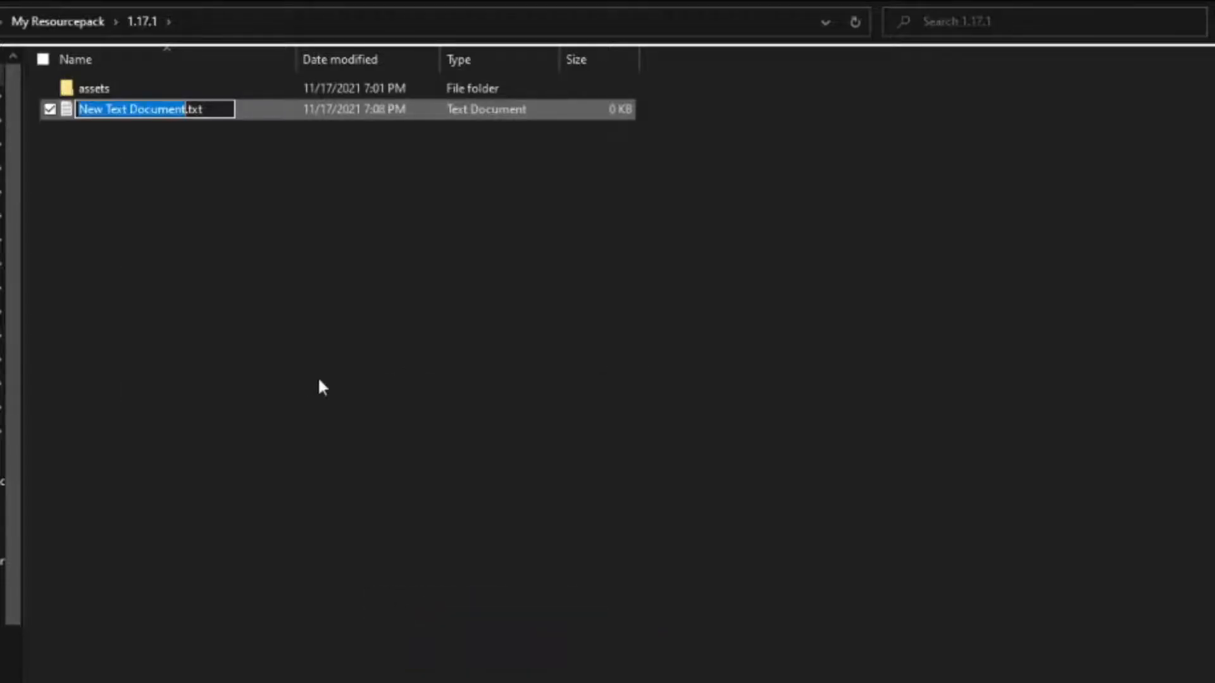
click(502, 503)
double_click(195, 109)
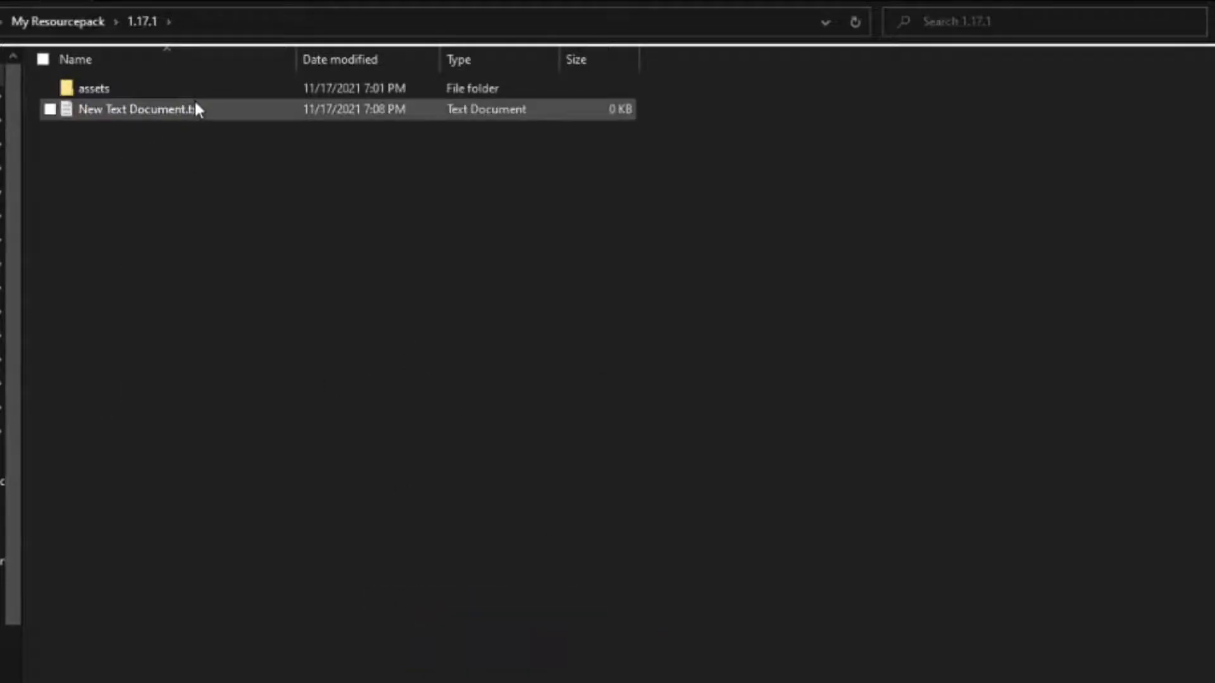
Paste the pack metadata JSON into the text document and set pack_format to 7.
drag(598, 26, 524, 216)
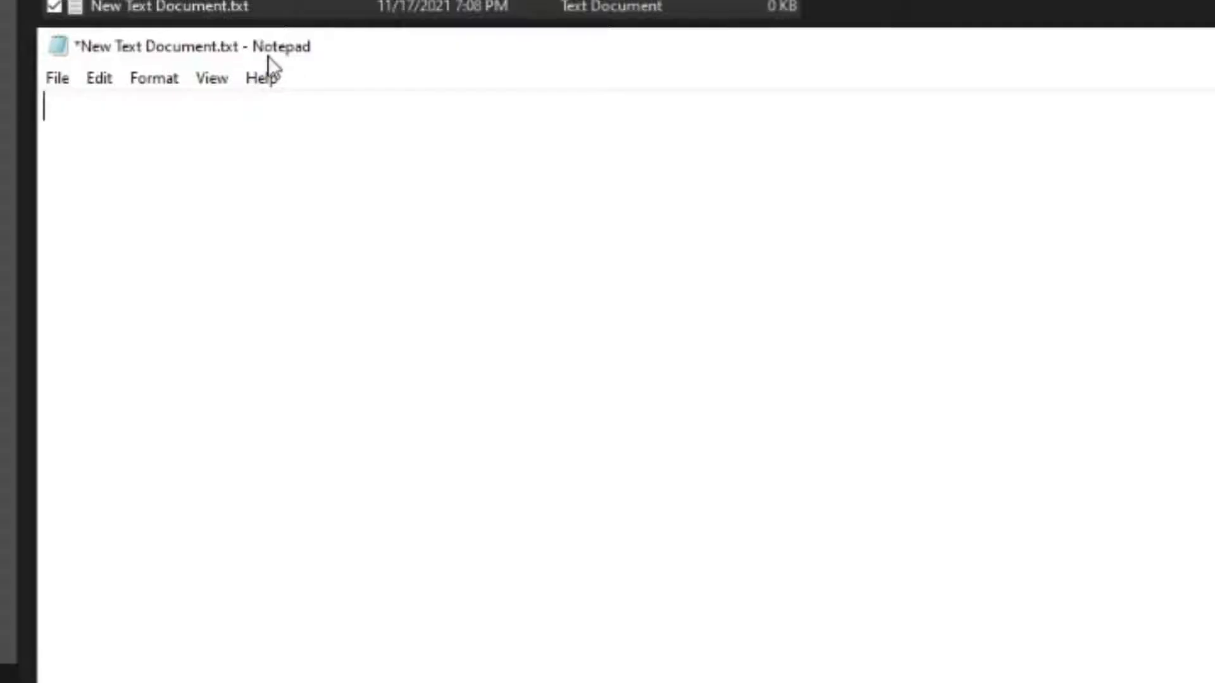
text({   "pack": {     "pack_format": 5,     "description": "Made by (Insert Name Here)"   } })
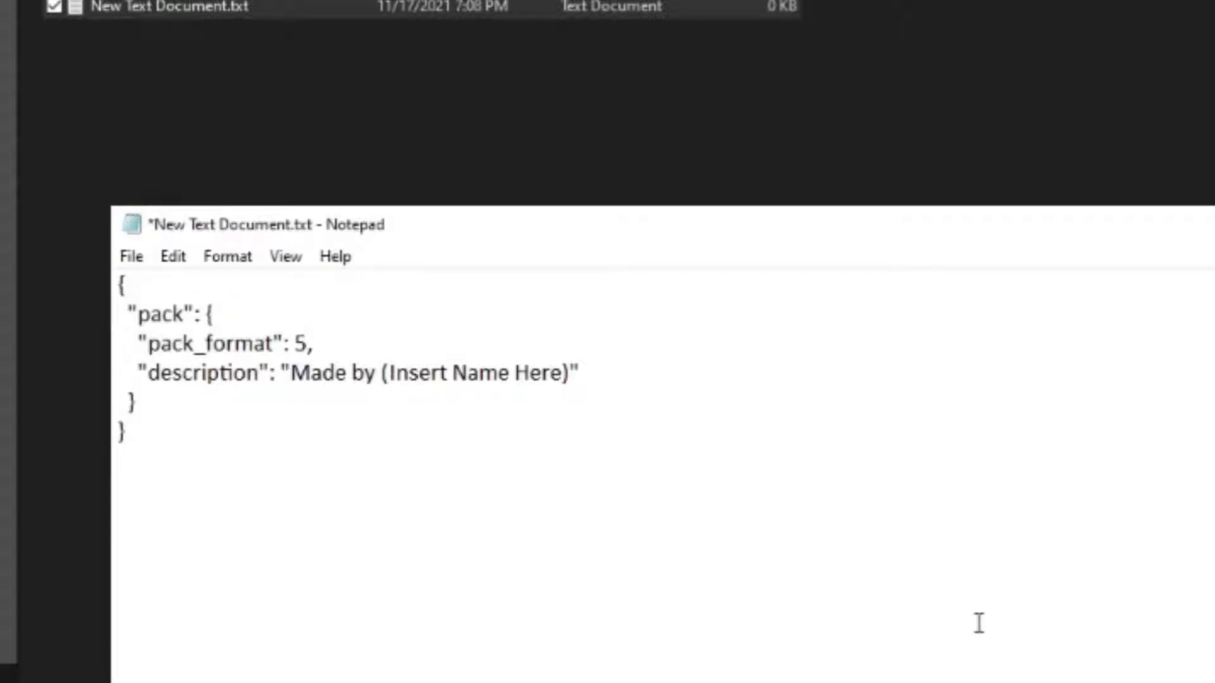
click(306, 343)
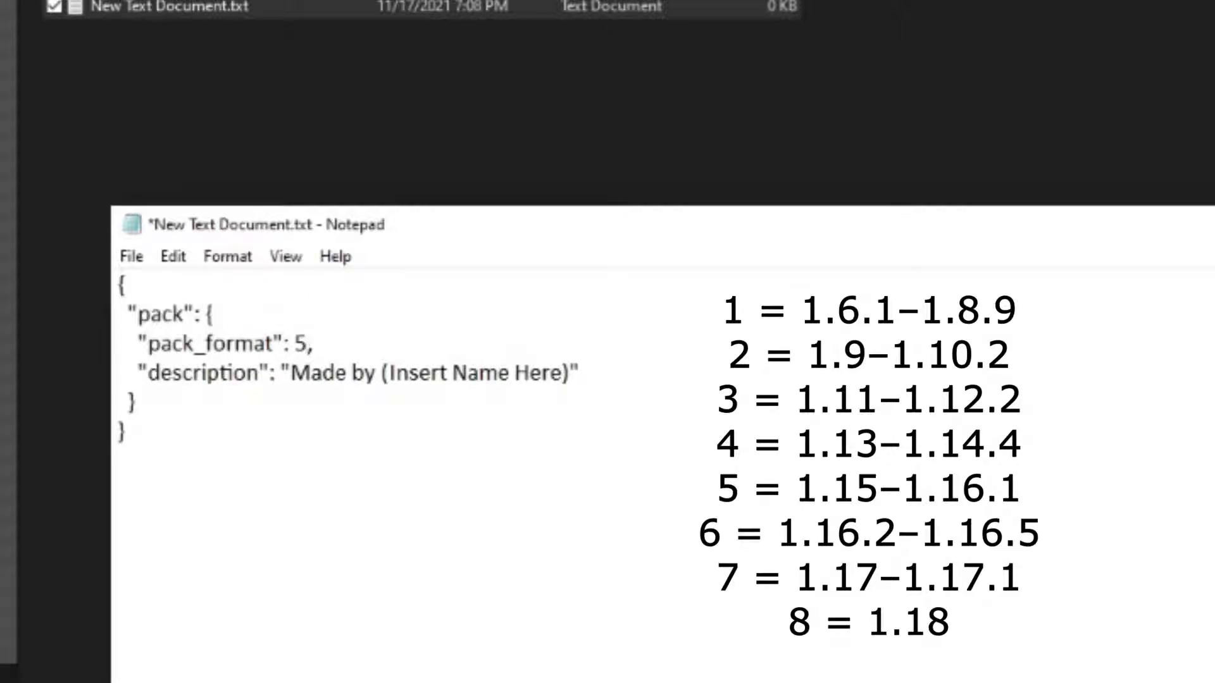
key(BackSpace)
text(7)
Save the metadata document under the name pack.mcmeta in the 1.17.1 folder.
drag(574, 373, 382, 383)
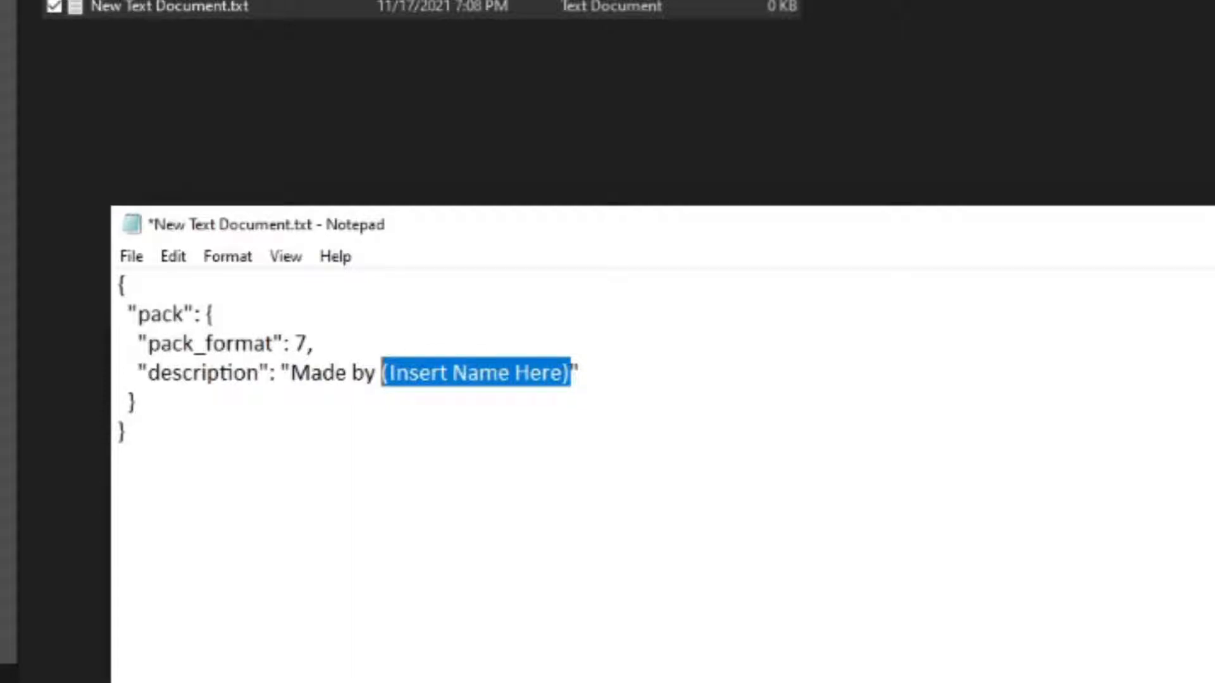
click(120, 461)
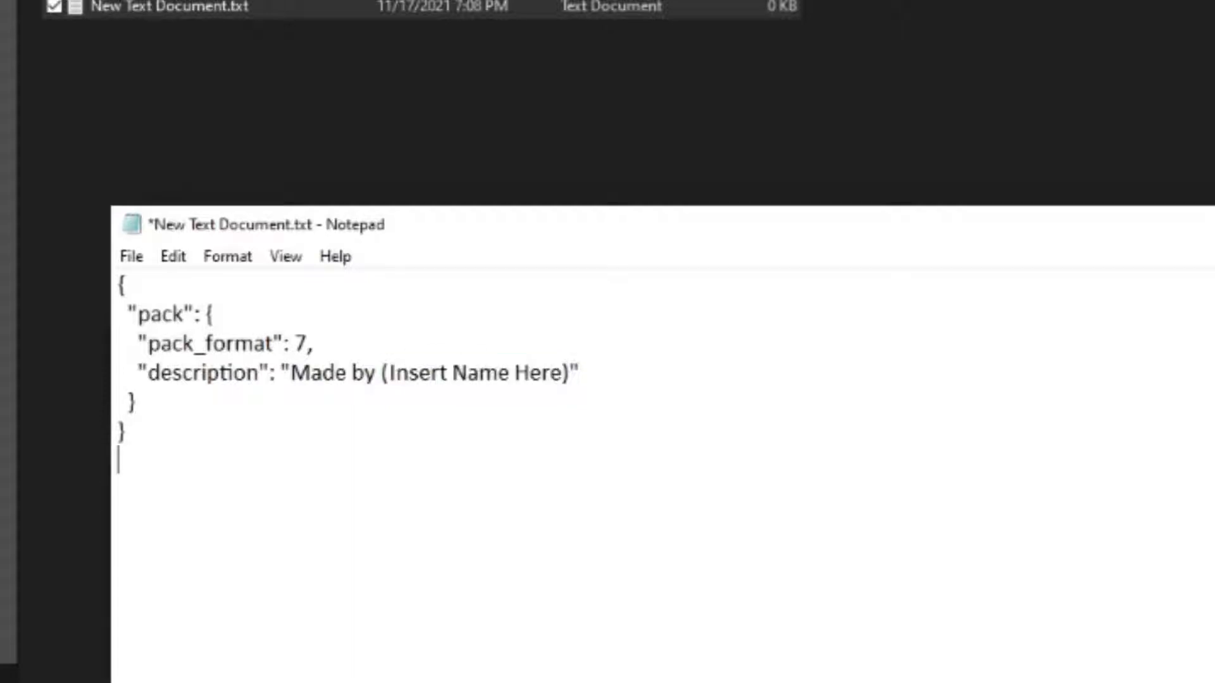
click(138, 259)
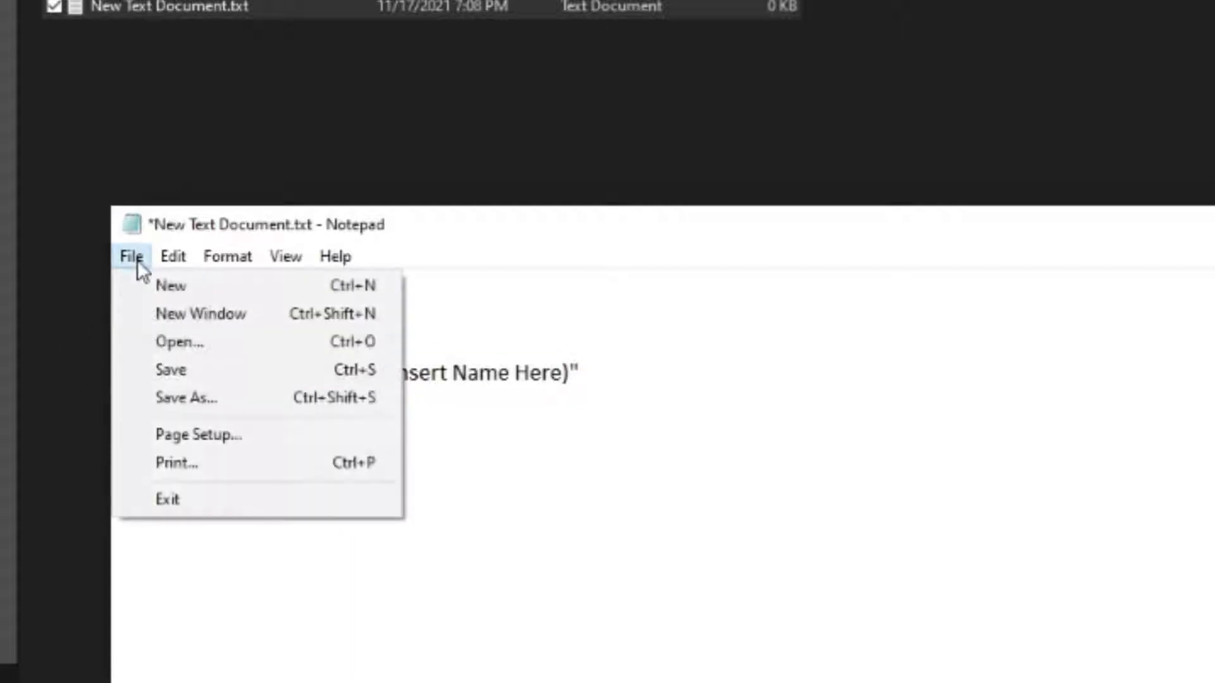
click(227, 397)
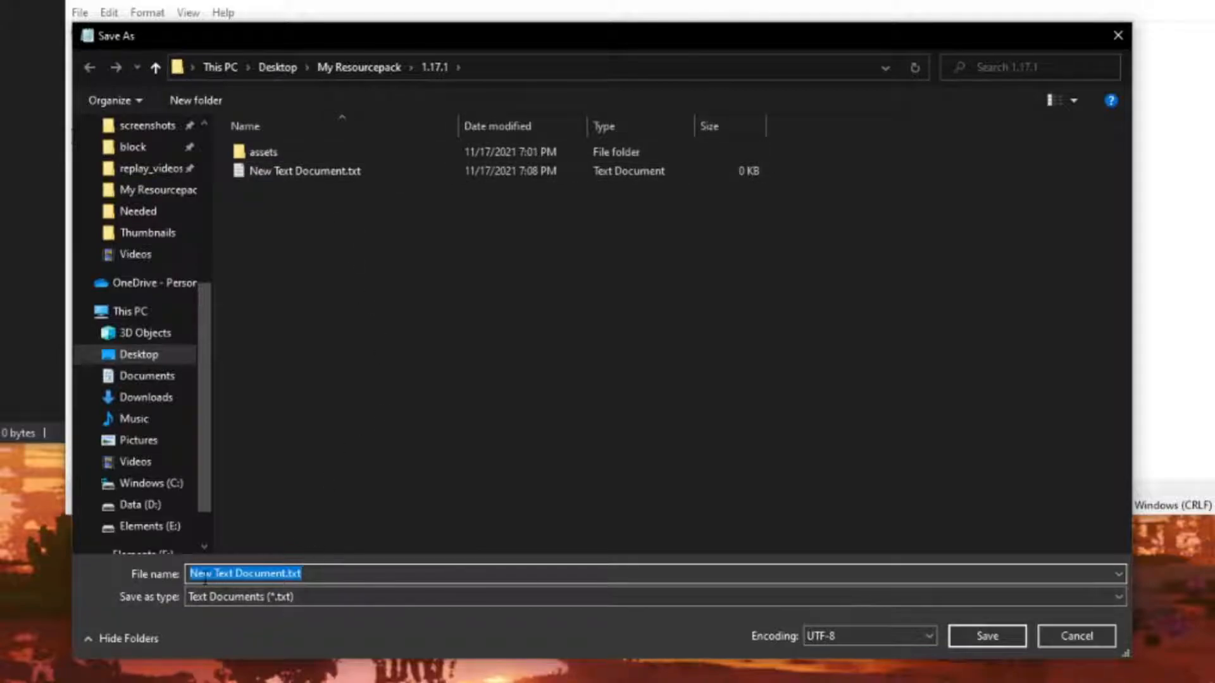
click(316, 574)
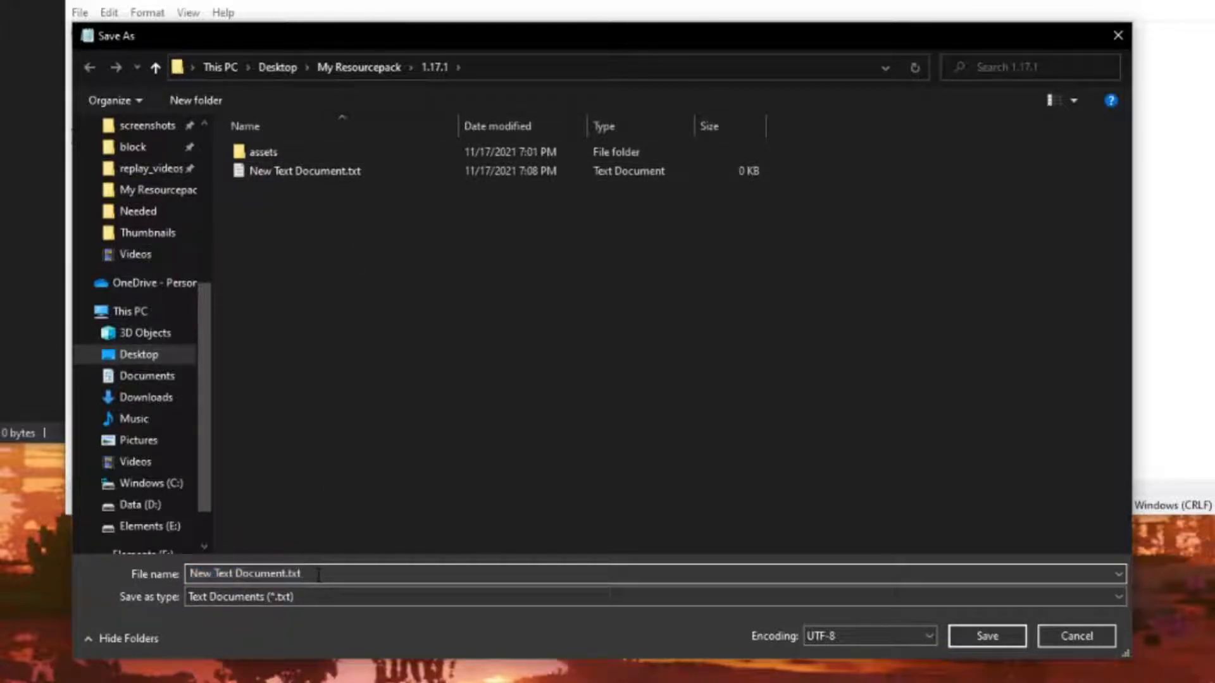
key(ctrl+a)
text(pack.mcmeta)
click(987, 635)
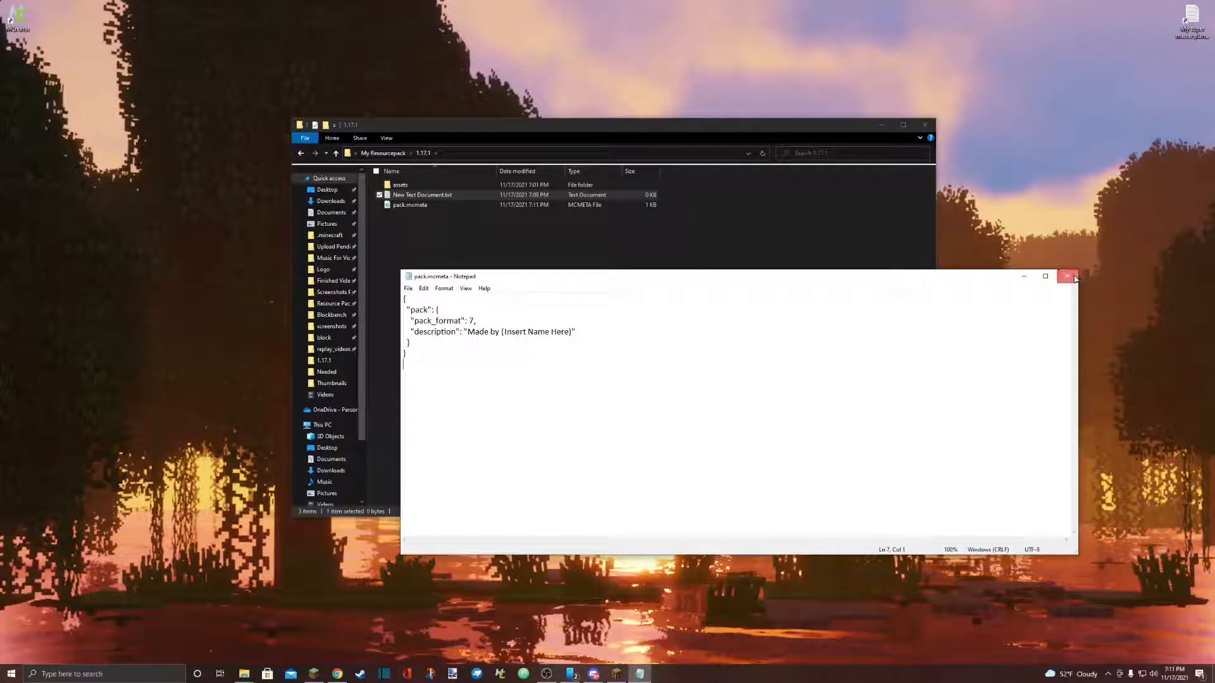
Close the metadata document and delete the empty New Text Document.txt from the 1.17.1 folder.
click(1067, 277)
right_click(445, 196)
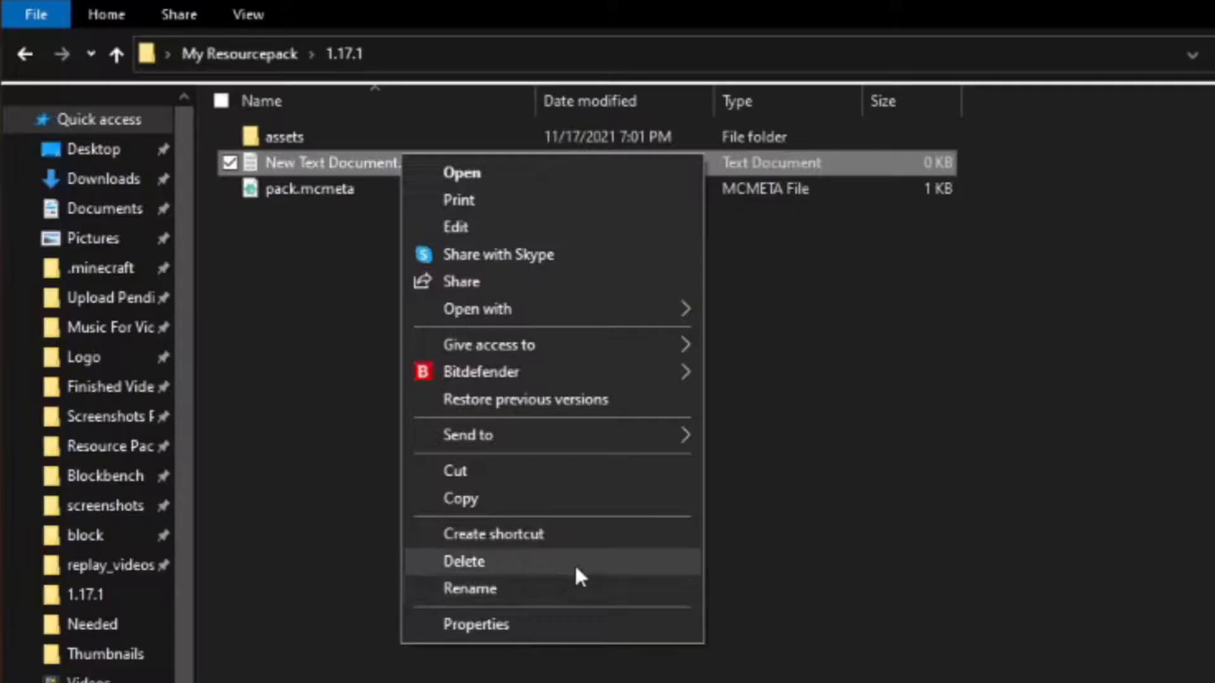
click(513, 348)
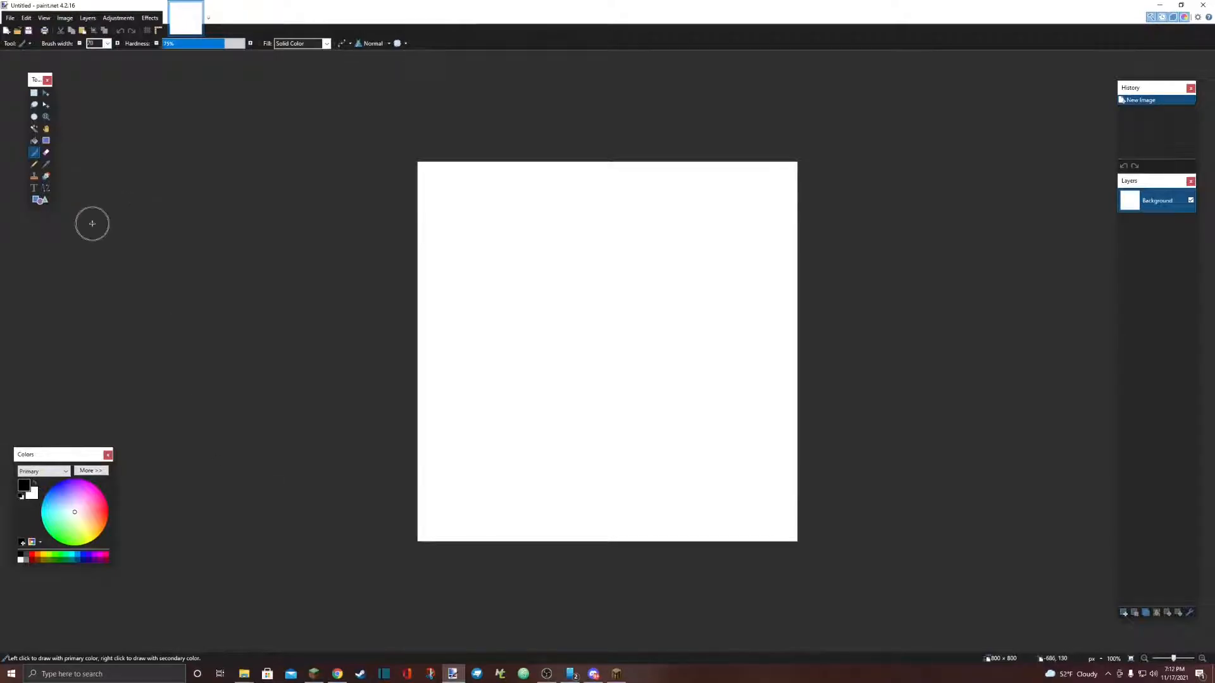
Paint a black smiley face with two eye dots and a curved mouth on the blank canvas and save it as Untitled.png on the Desktop.
click(452, 324)
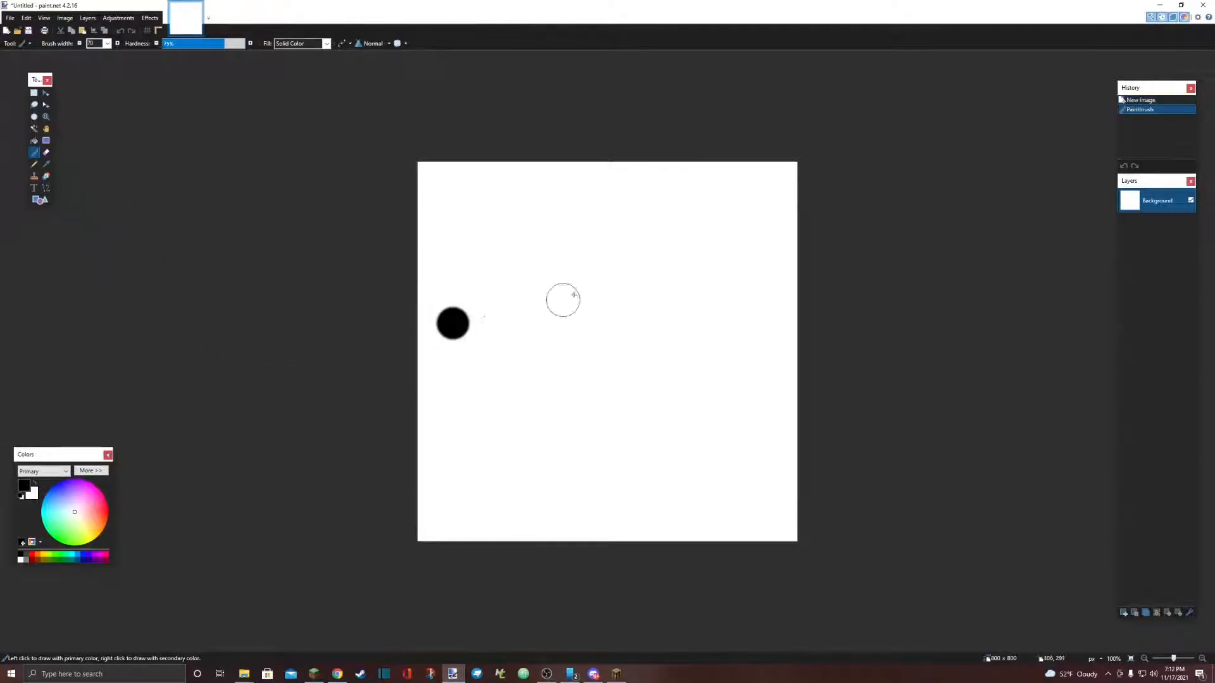
click(729, 217)
mouse_move(472, 437)
mouse_down()
mouse_move(556, 461)
mouse_move(686, 402)
mouse_move(750, 319)
mouse_move(755, 283)
mouse_up()
click(10, 18)
click(55, 126)
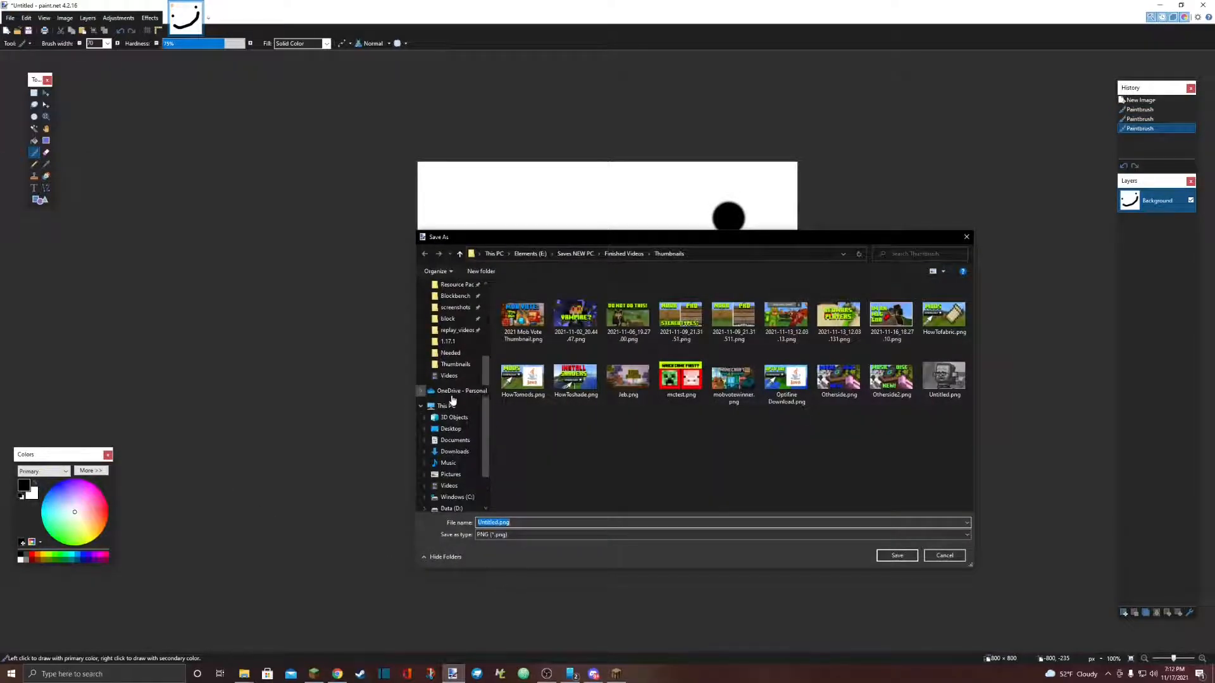
click(452, 430)
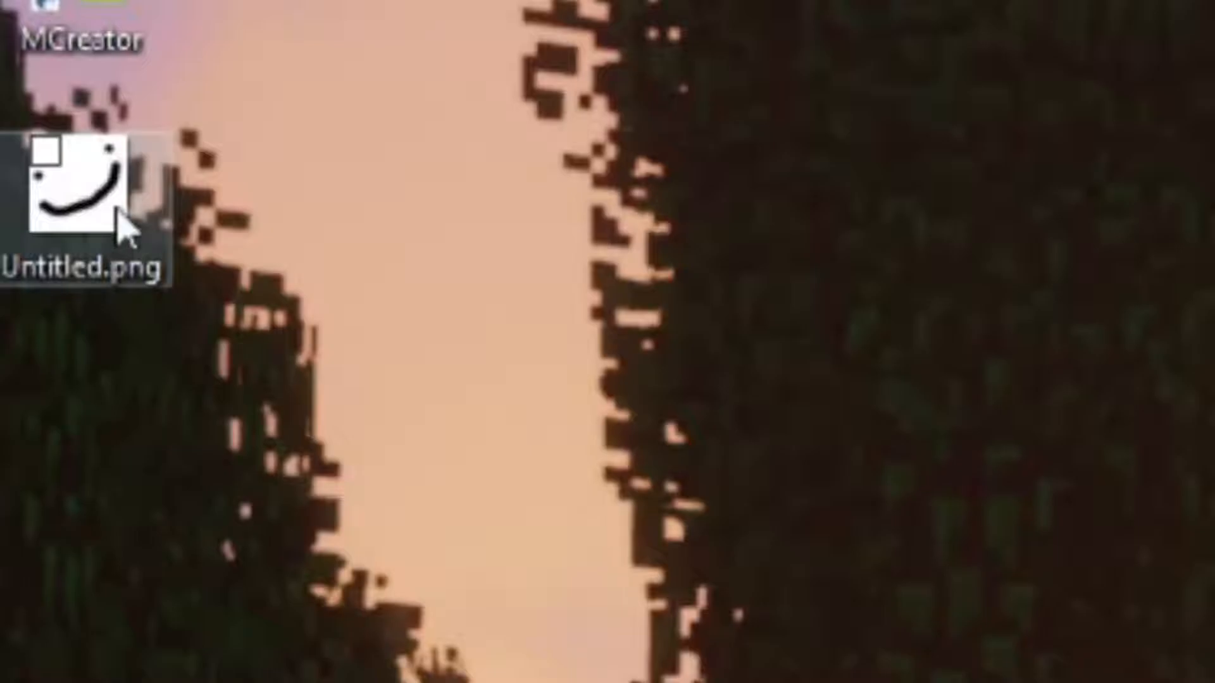
Move Untitled.png from the Desktop into the 1.17.1 folder and rename it pack.png.
double_click(120, 222)
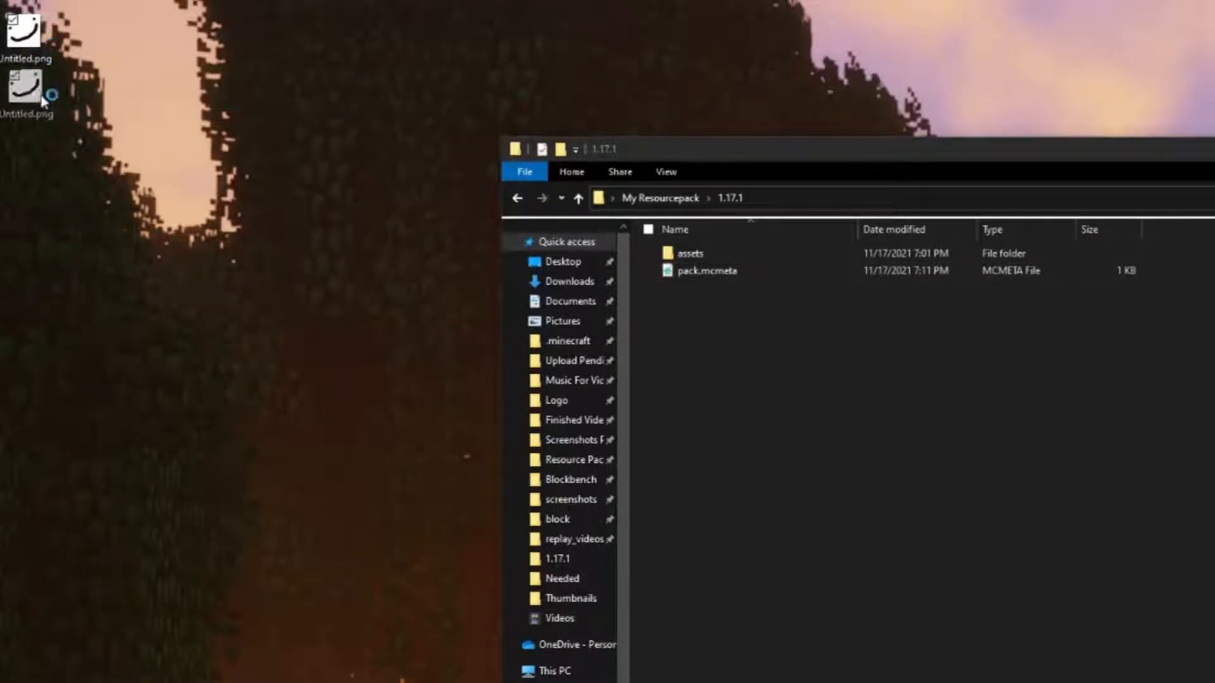
drag(43, 100, 849, 473)
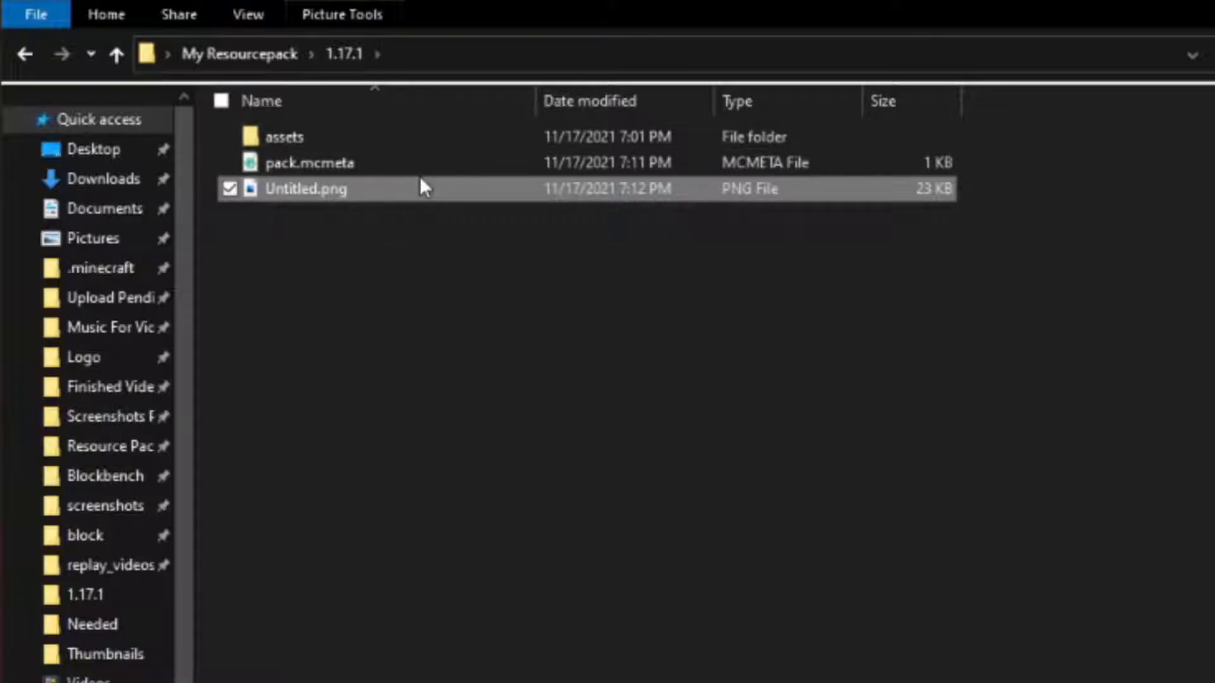
right_click(302, 193)
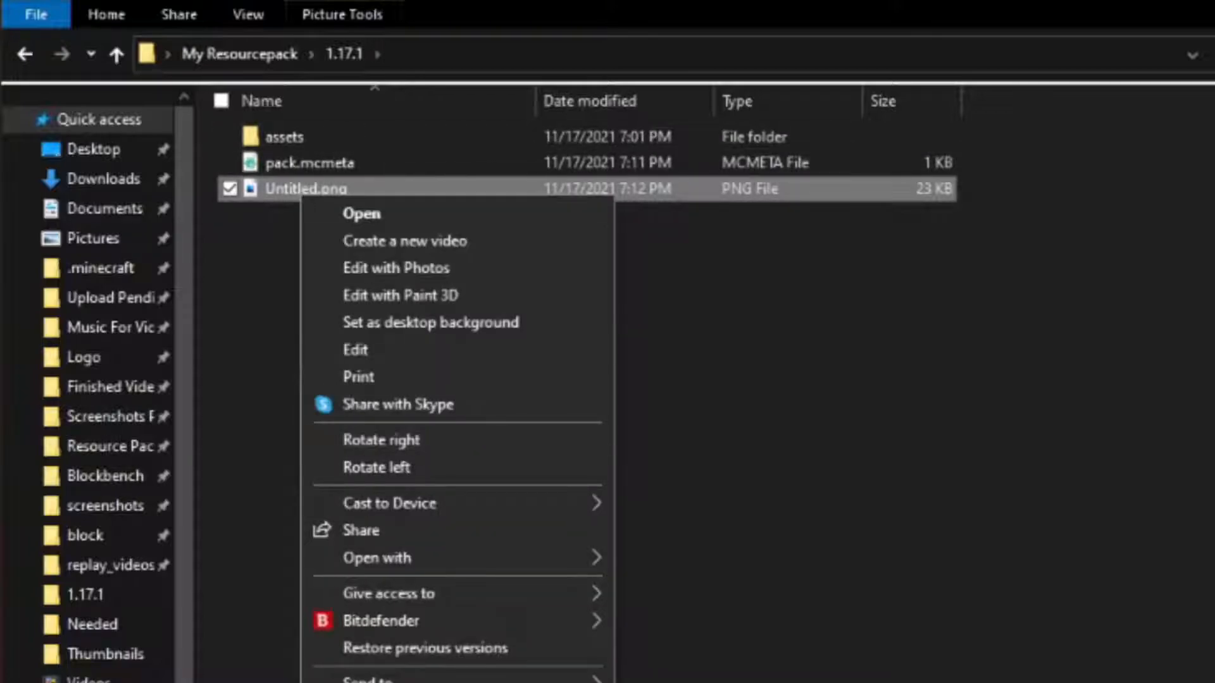
text(m)
text(pack)
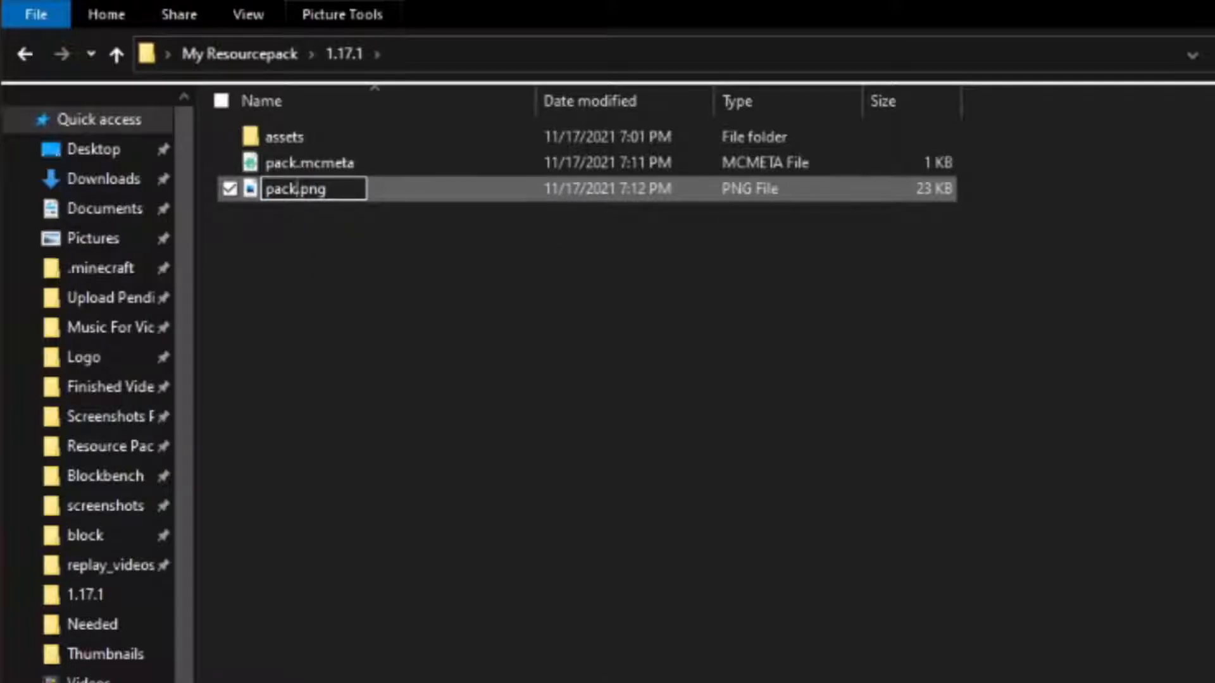
click(415, 310)
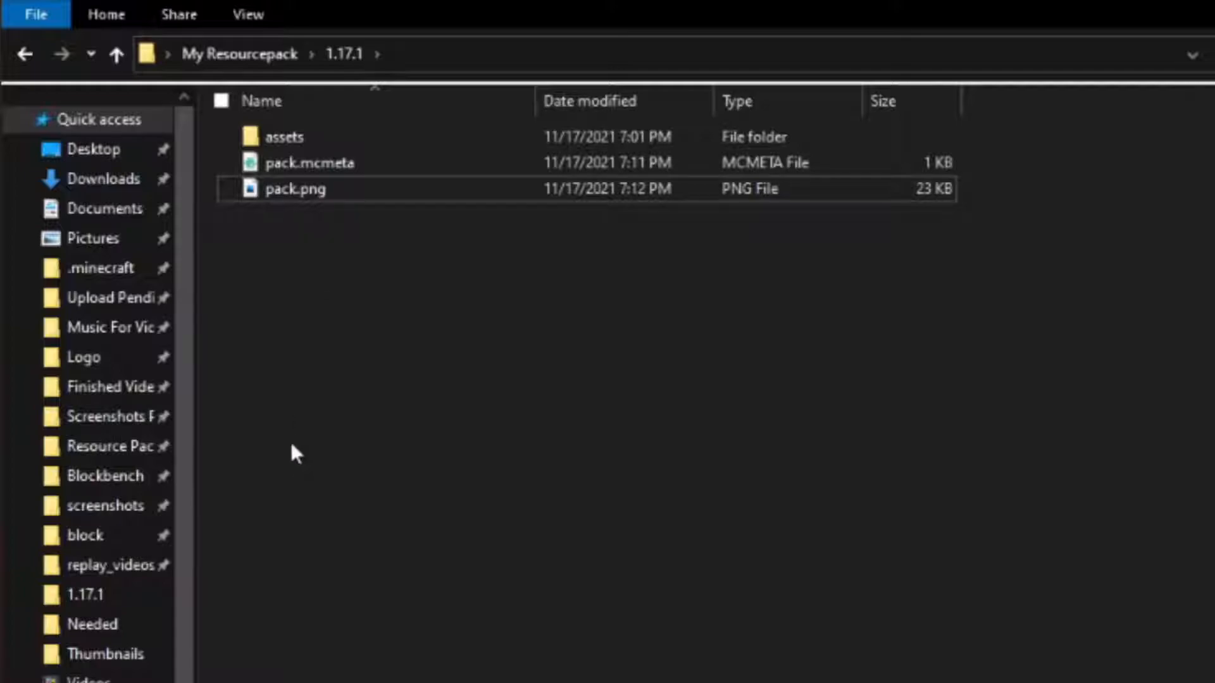
Compress assets, pack.mcmeta and pack.png together into a zip archive named My Resourcepack.zip.
drag(365, 435, 745, 43)
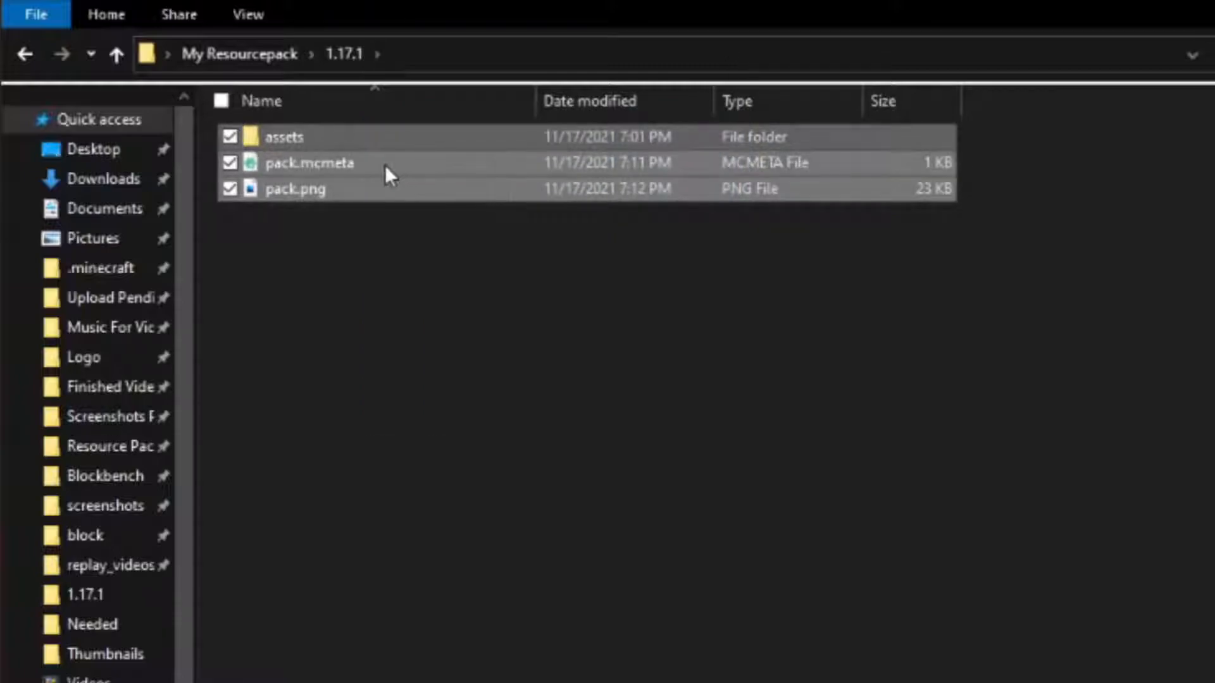
right_click(355, 170)
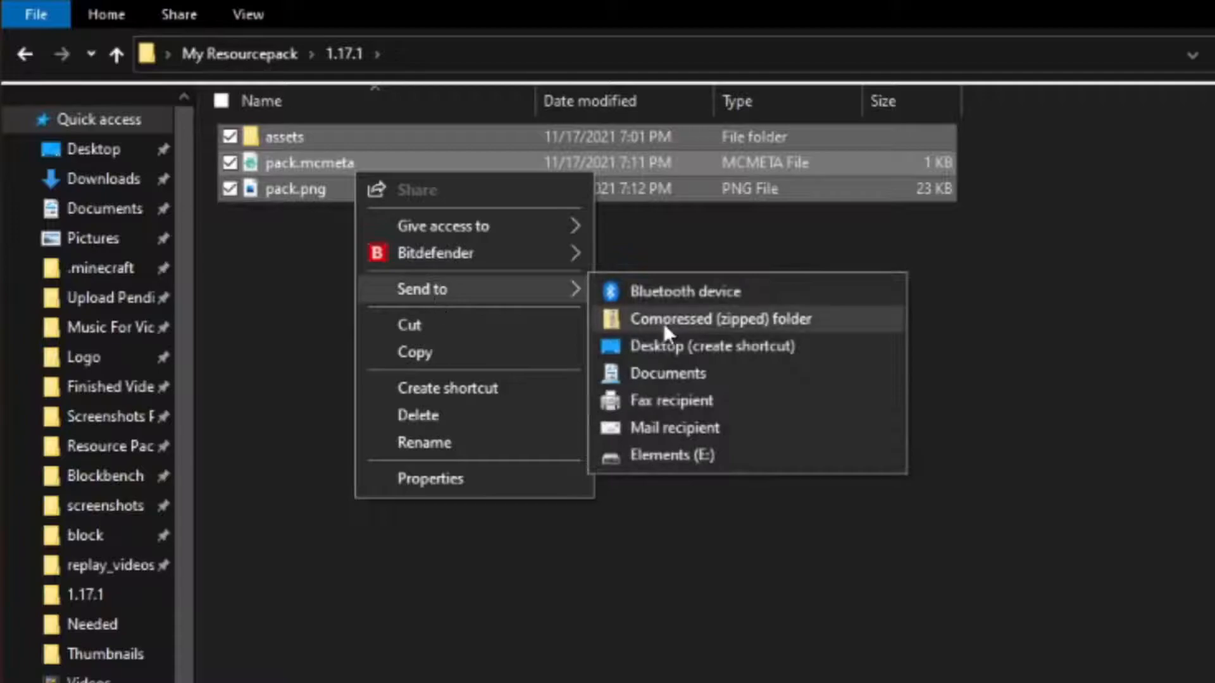
click(708, 320)
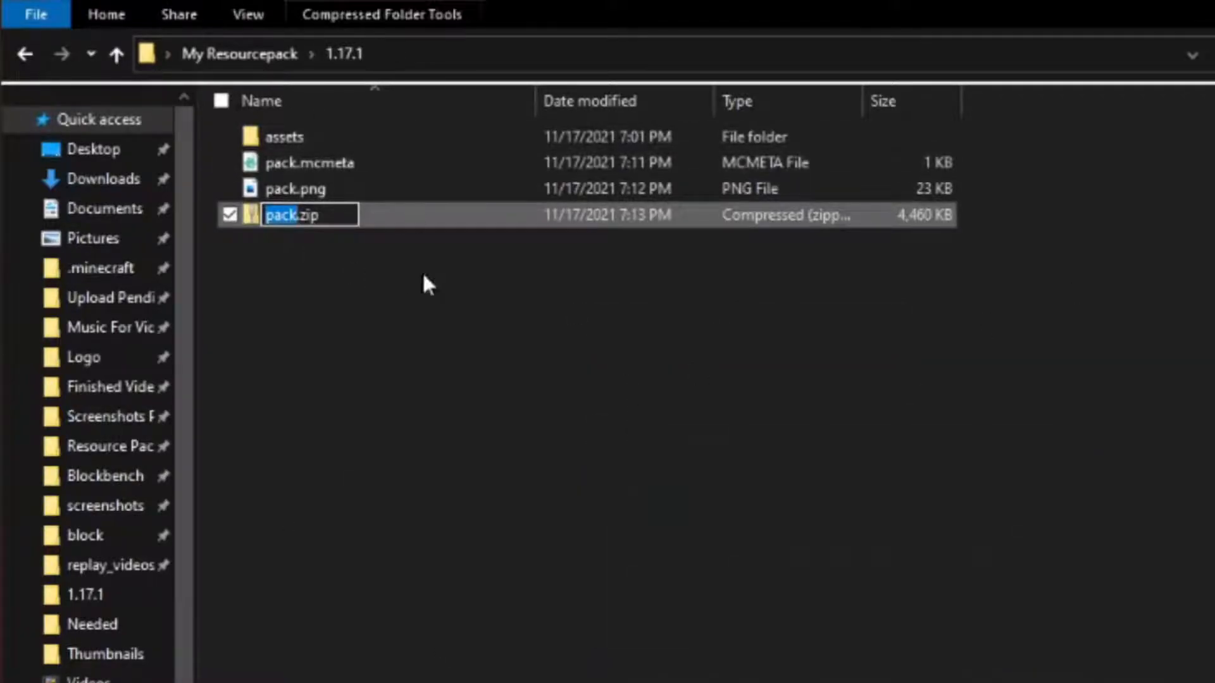
key(BackSpace)
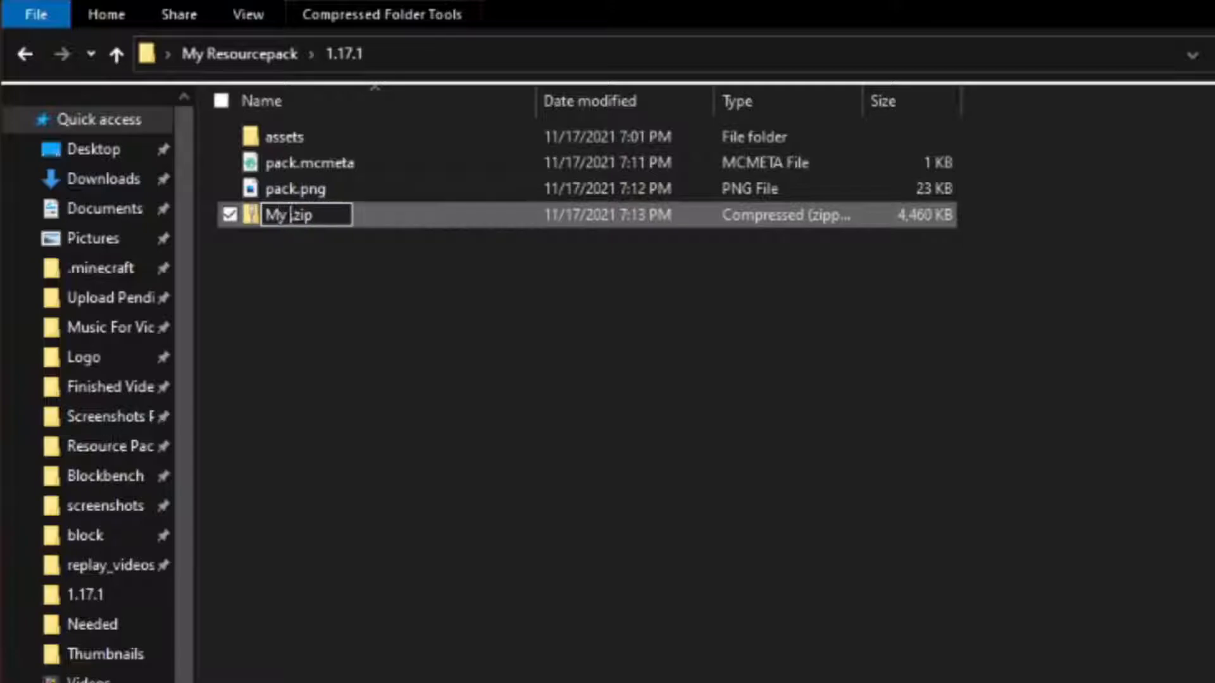
text(My Resourcepack)
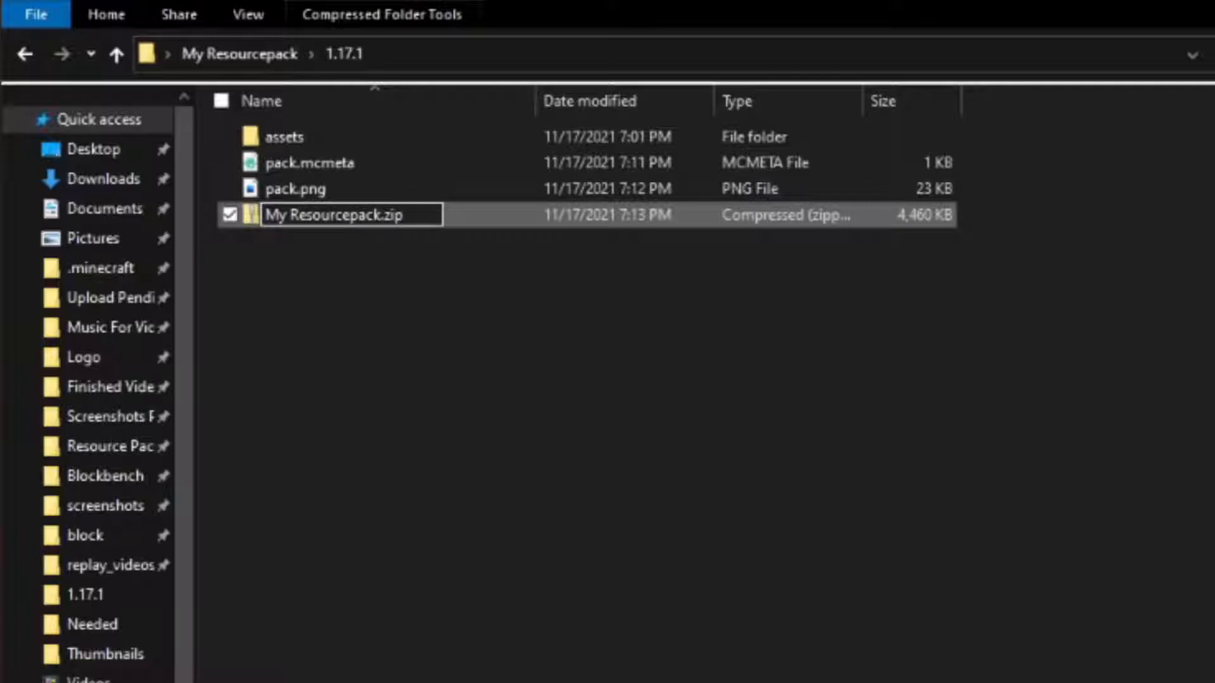
key(Return)
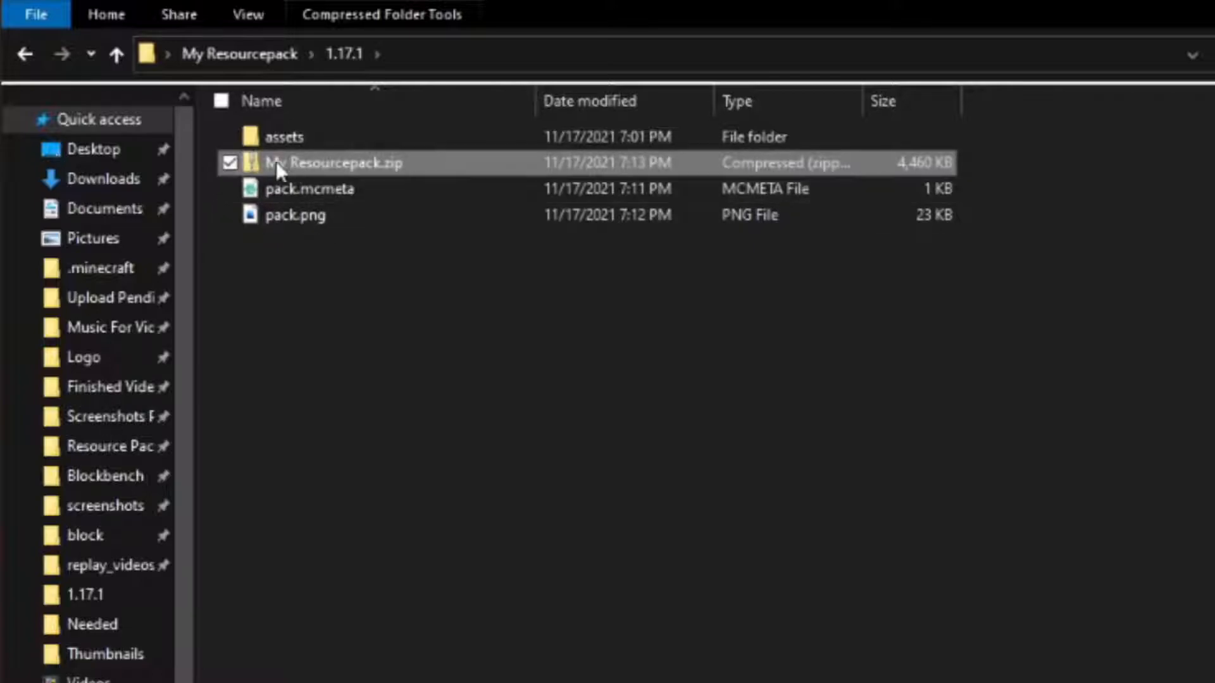
Copy My Resourcepack.zip, switch to Minecraft and open its resource pack folder.
right_click(316, 164)
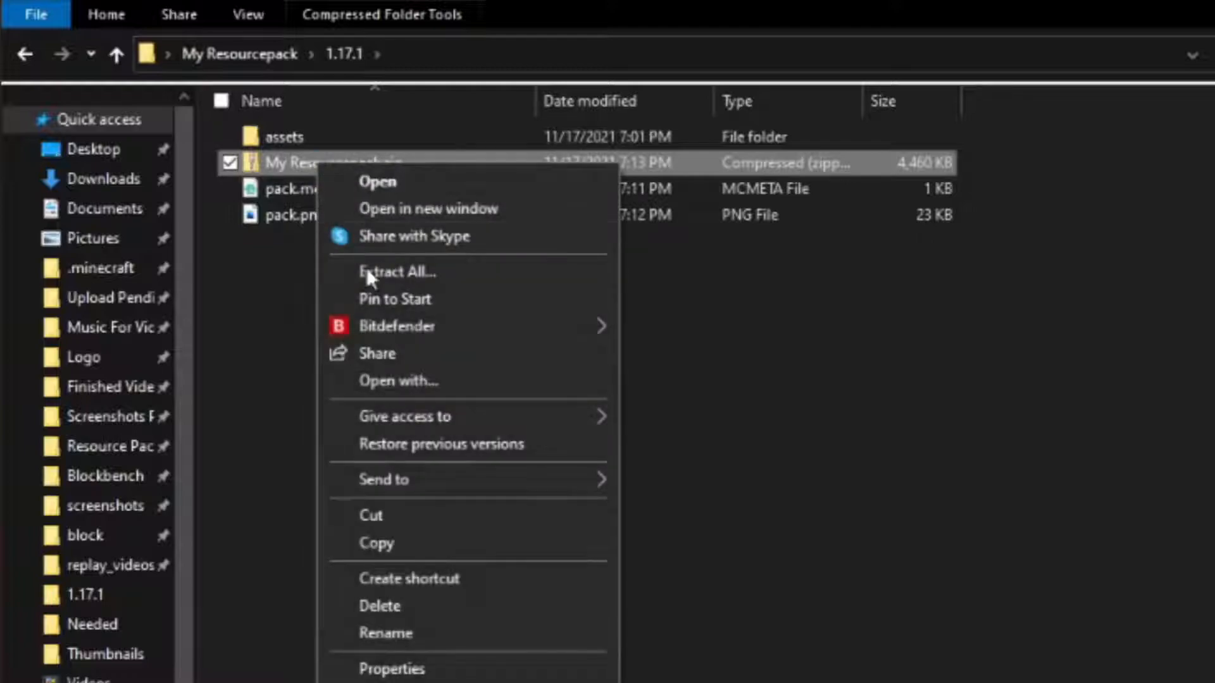
click(452, 544)
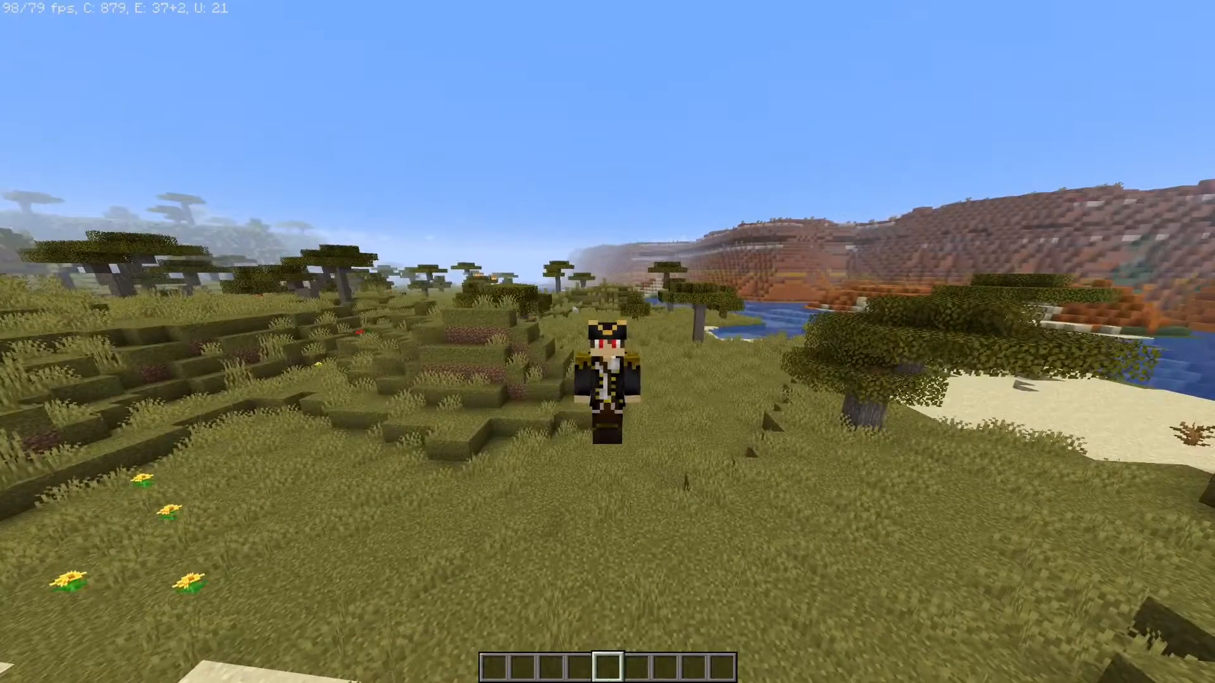
key(Escape)
click(570, 541)
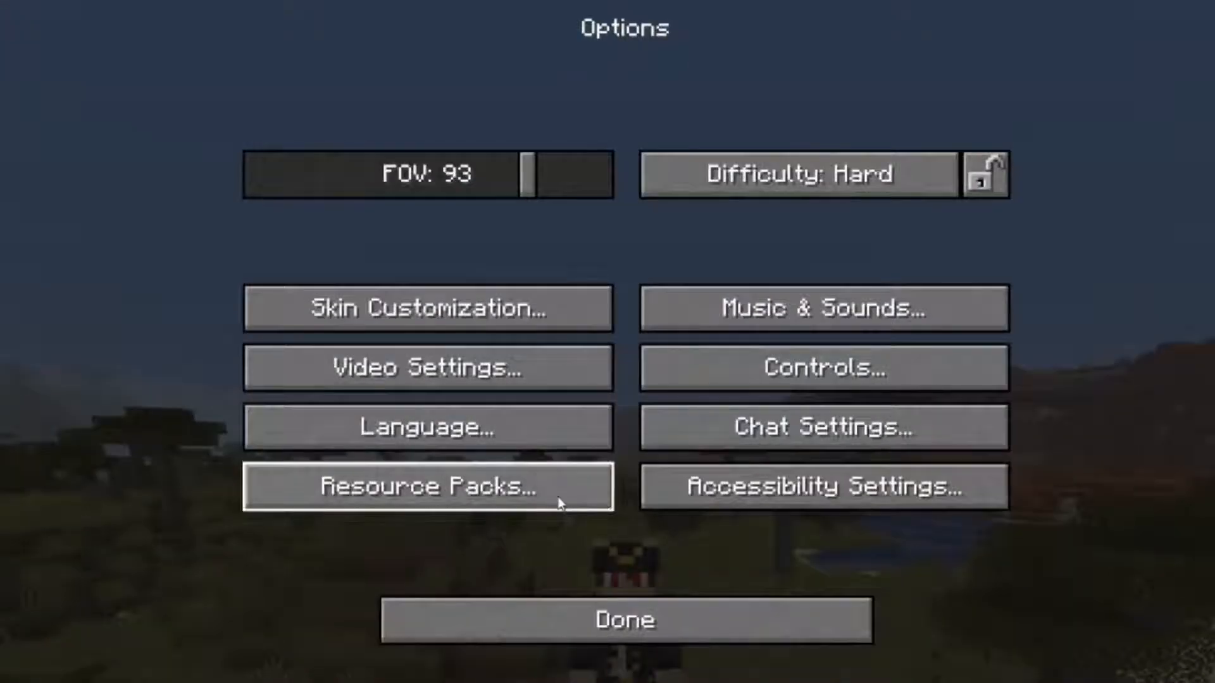
click(534, 486)
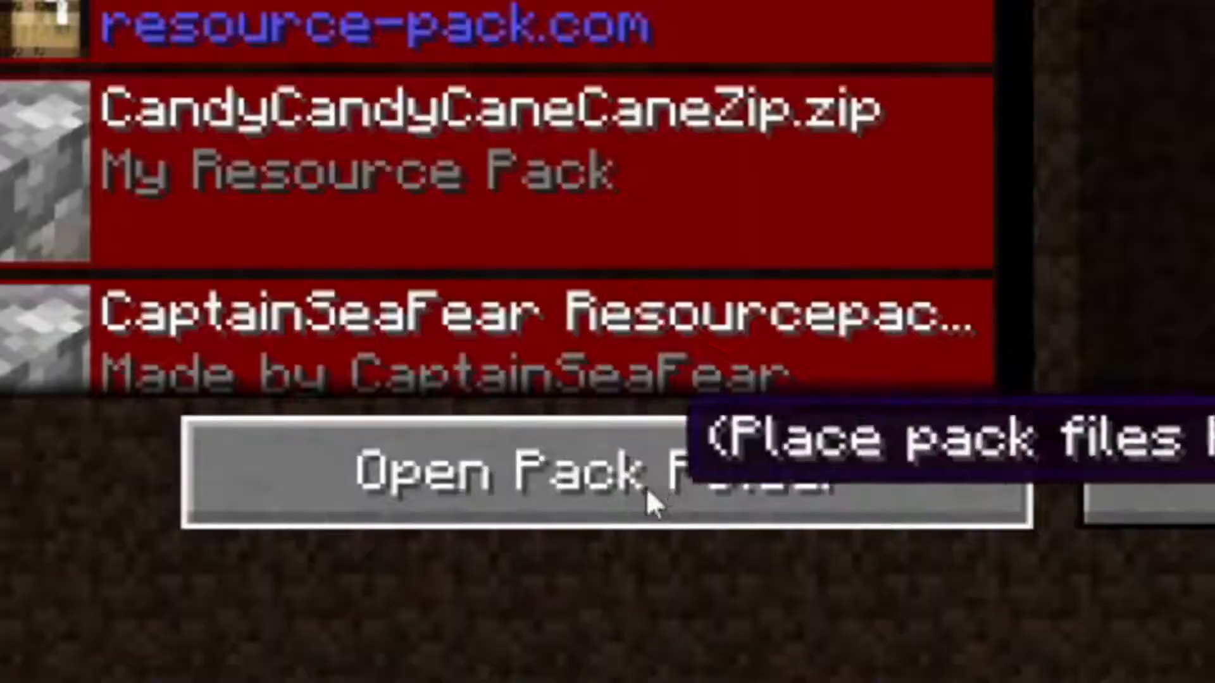
click(506, 633)
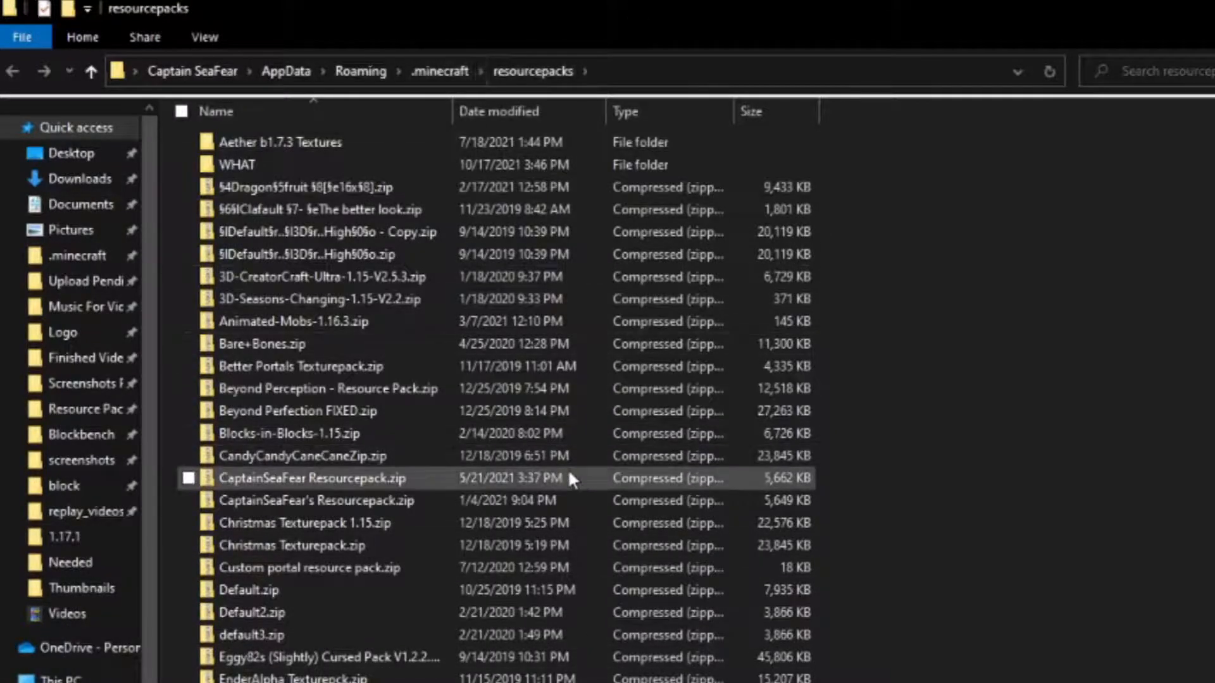
Paste My Resourcepack.zip into the resourcepacks folder and inspect the files at the archive's top level.
scroll(791, 443, down, 16)
scroll(788, 503, up, 6)
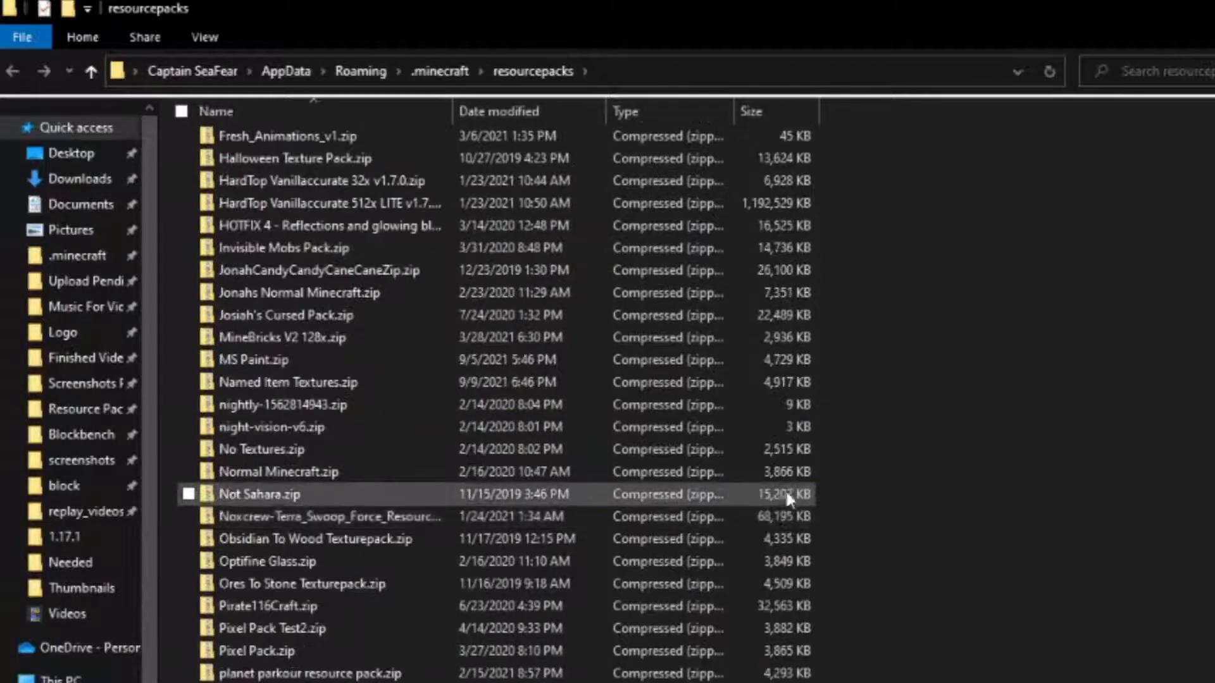
scroll(841, 409, up, 6)
right_click(970, 348)
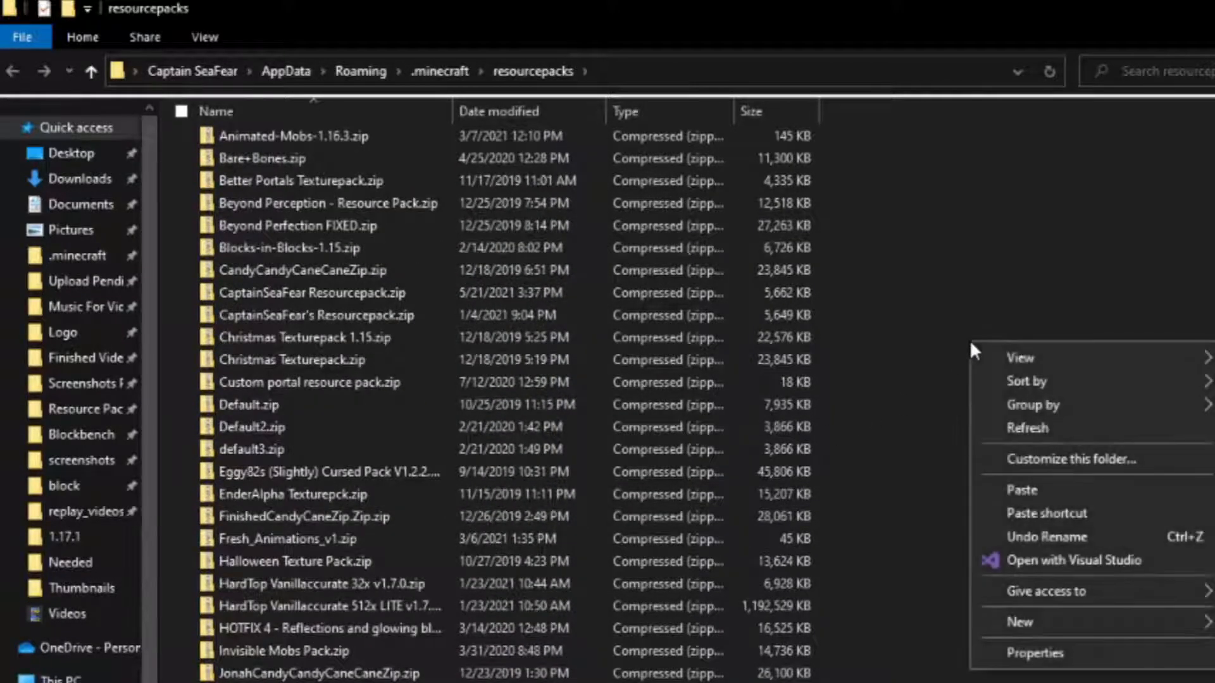
click(1075, 489)
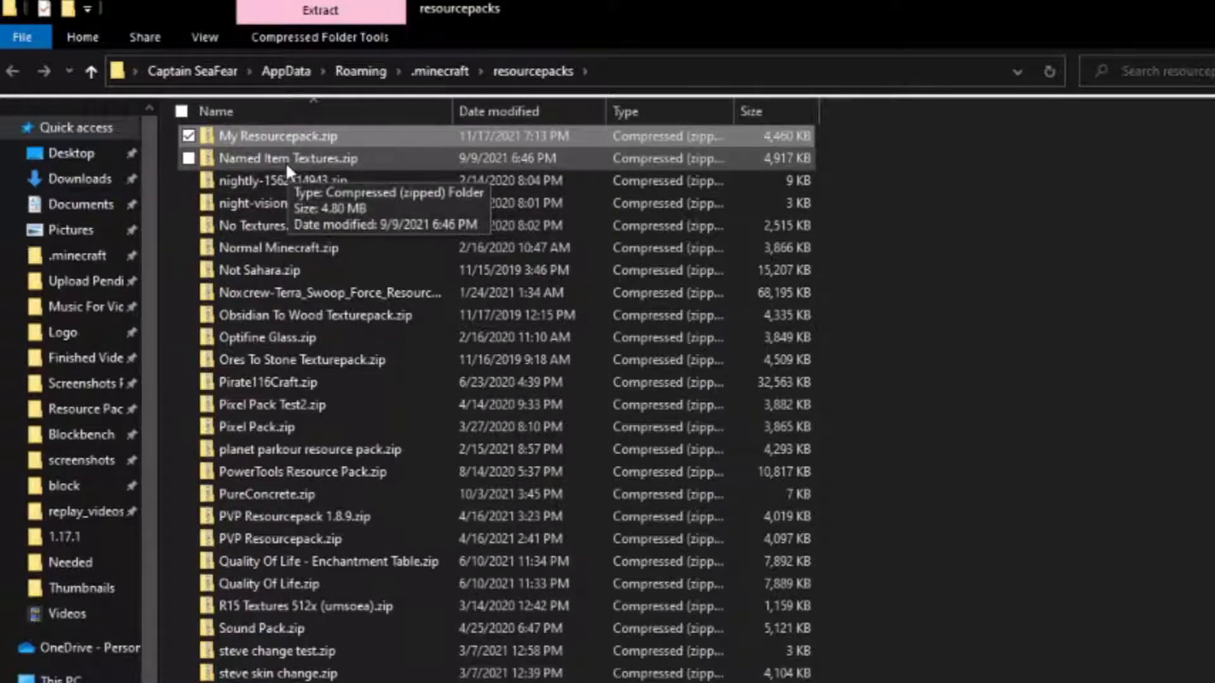
double_click(363, 139)
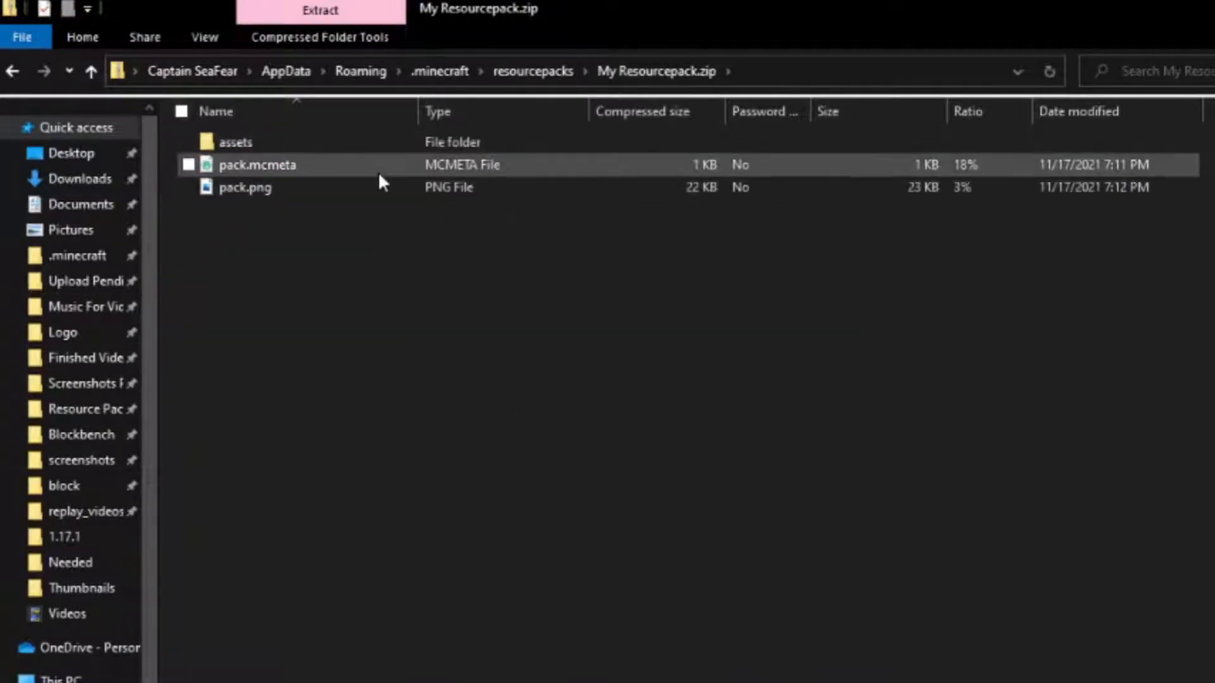
click(532, 75)
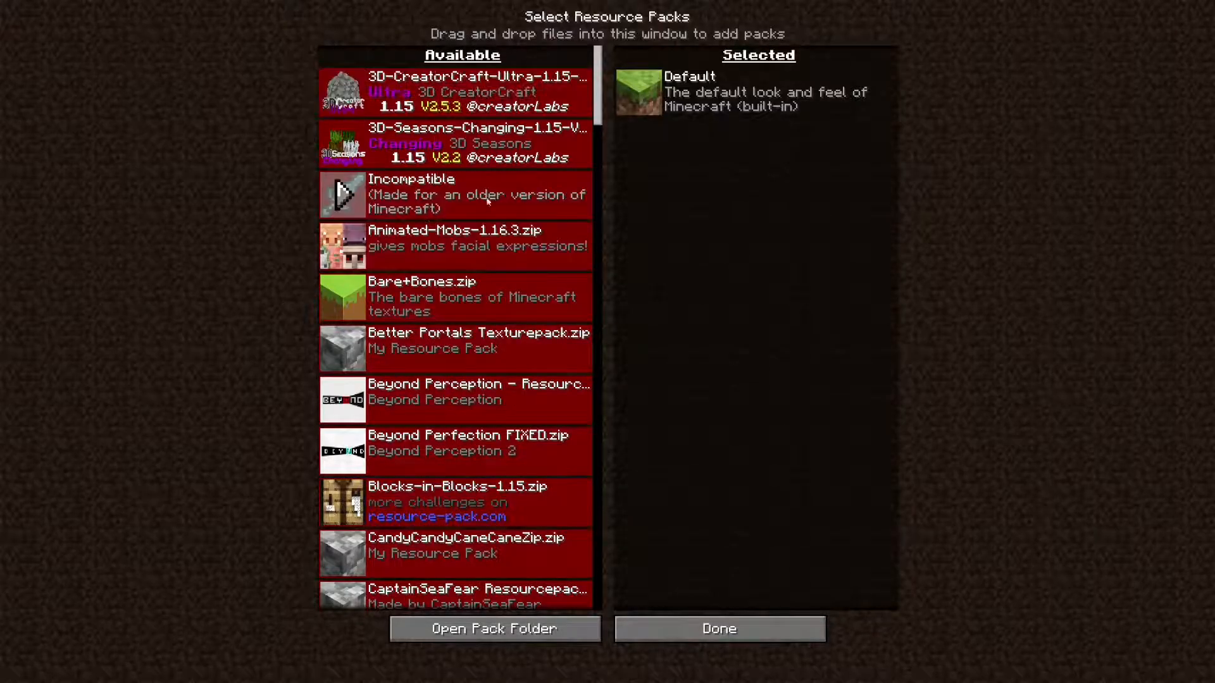
Activate My Resourcepack.zip above the default pack in Minecraft and apply the selection.
drag(600, 88, 583, 274)
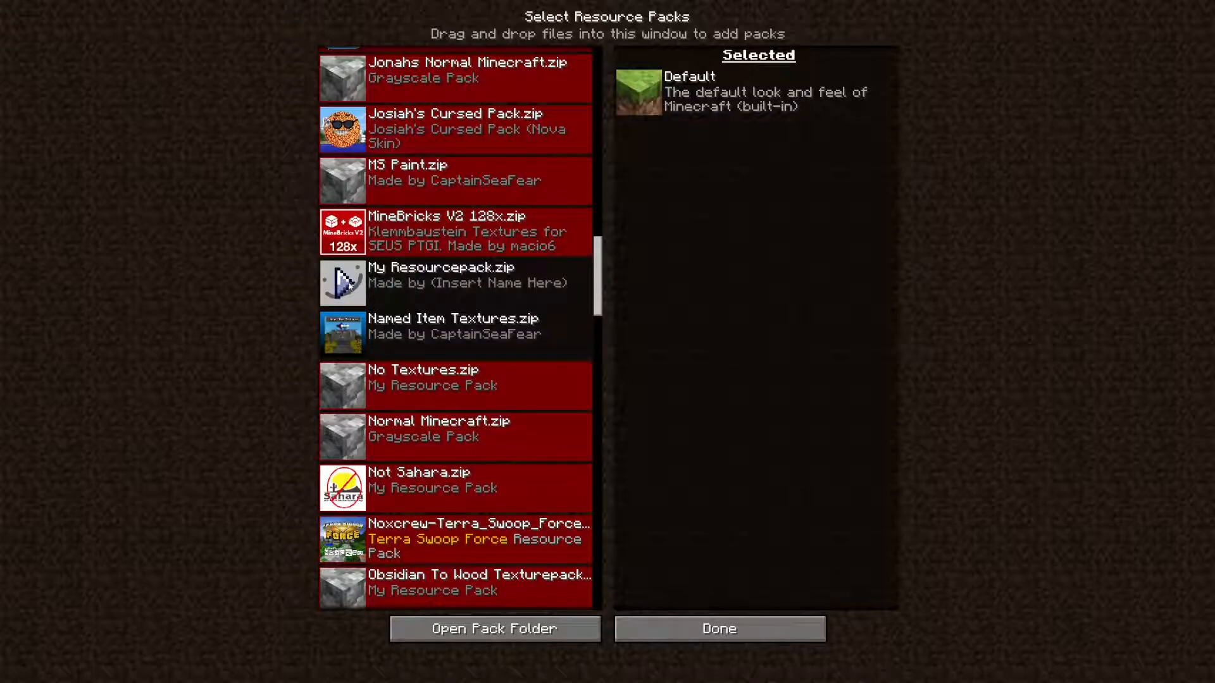
click(345, 283)
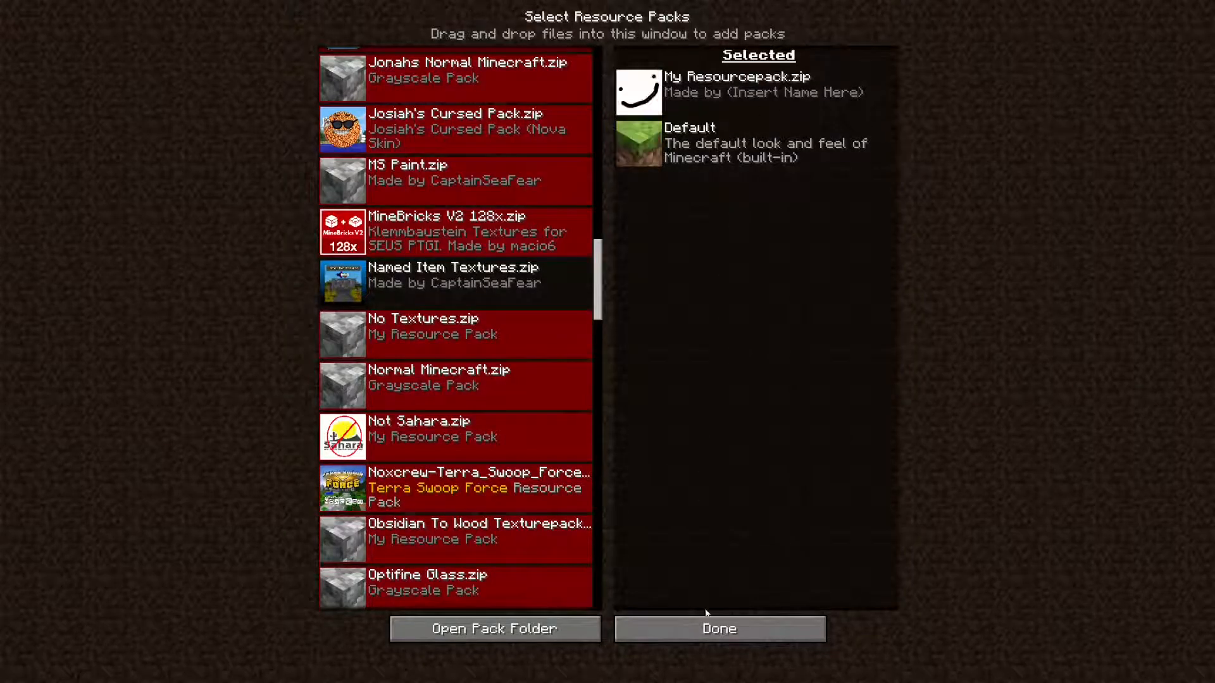
click(693, 626)
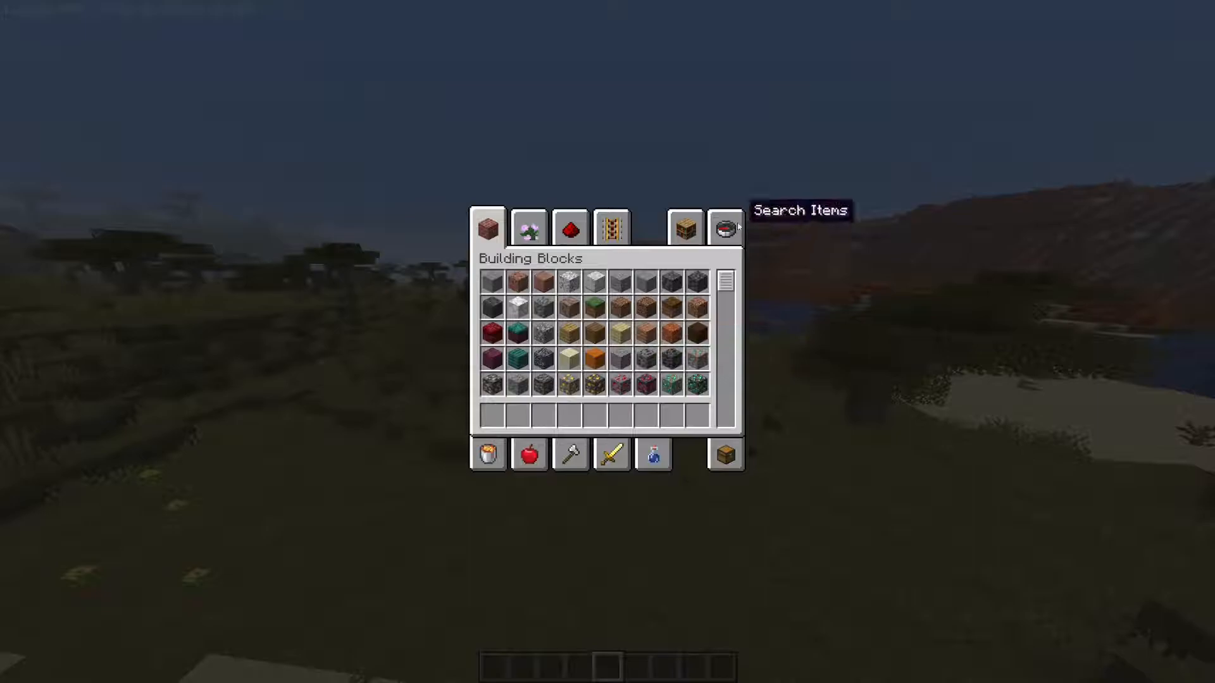
Search the creative inventory for "diamo" and put the diamond block in the first hotbar slot.
click(737, 227)
text(diamo)
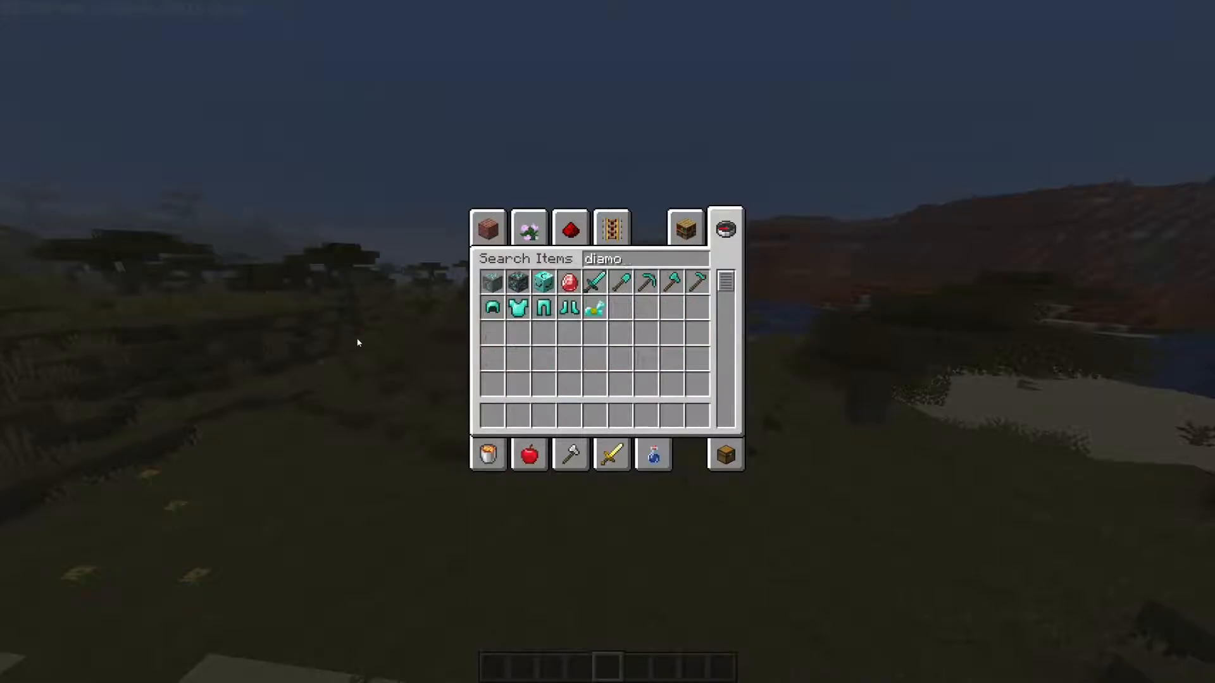
click(544, 282)
click(493, 416)
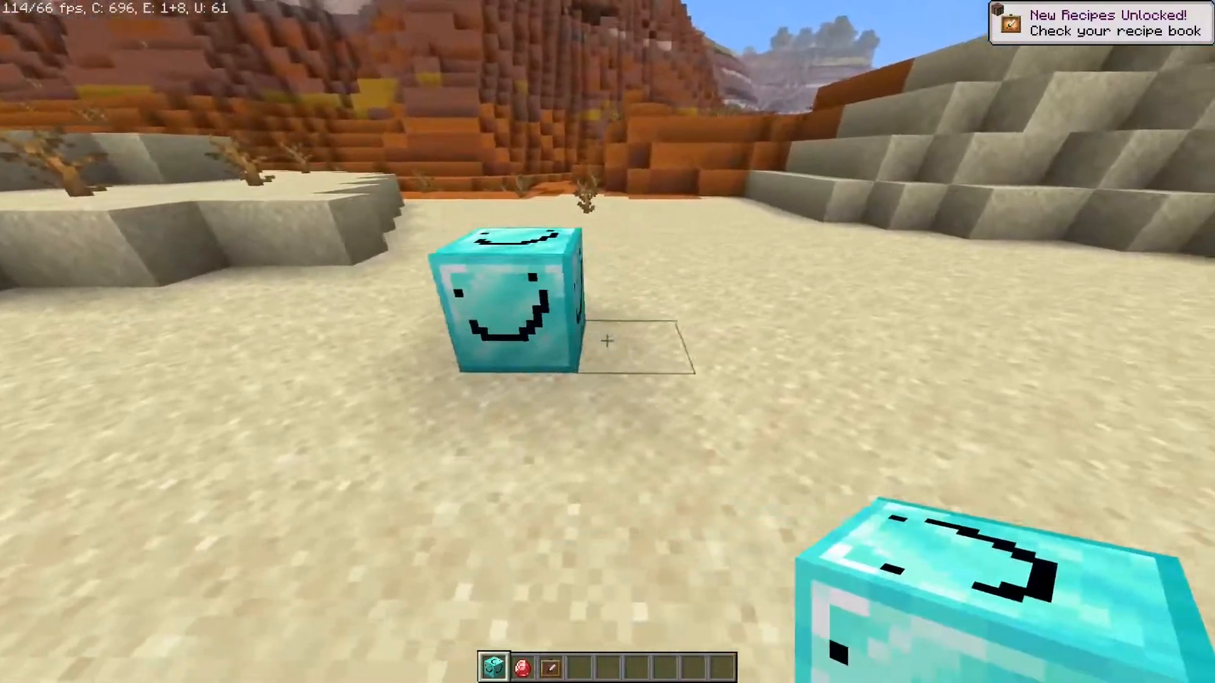
Build a three-by-three wall of diamond blocks with a diamond in an item frame at its centre, and drop another diamond in front.
right_click(608, 342)
right_click(607, 341)
right_click(607, 341)
right_click(608, 342)
right_click(607, 342)
right_click(607, 342)
right_click(608, 342)
key(3)
right_click(608, 342)
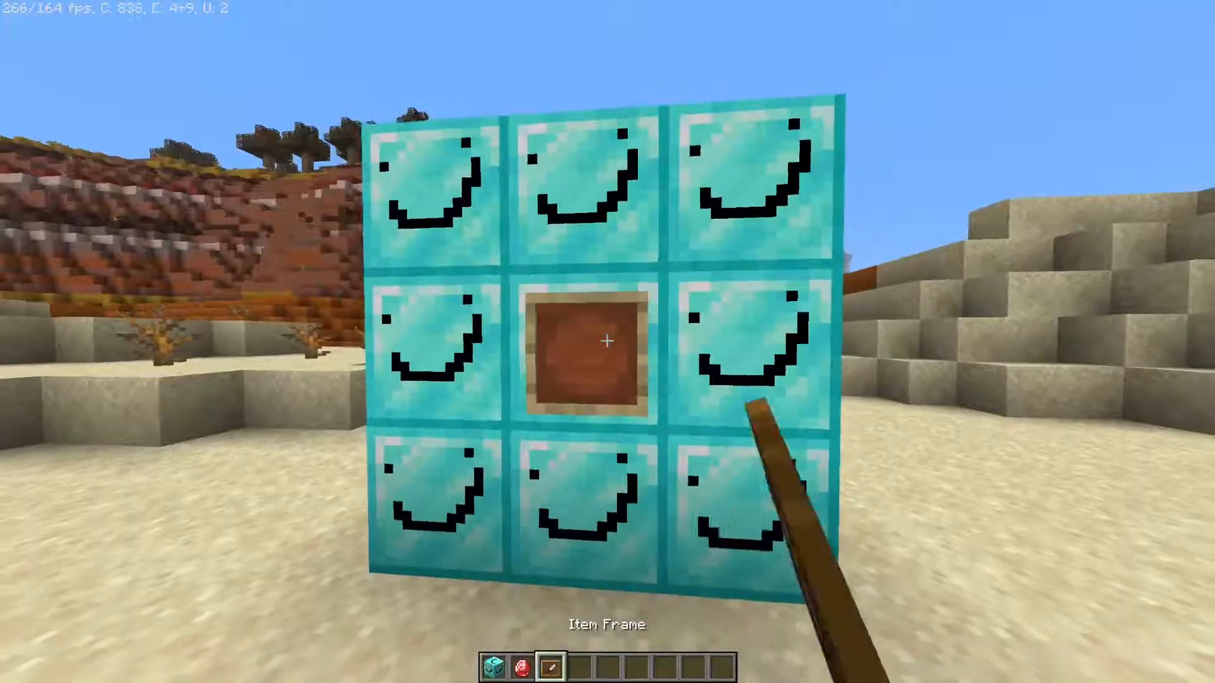
key(2)
right_click(608, 341)
key(q)
Switch to the front-facing third-person view and zoom in on the character beside the diamond block wall.
key(F5)
key(F5)
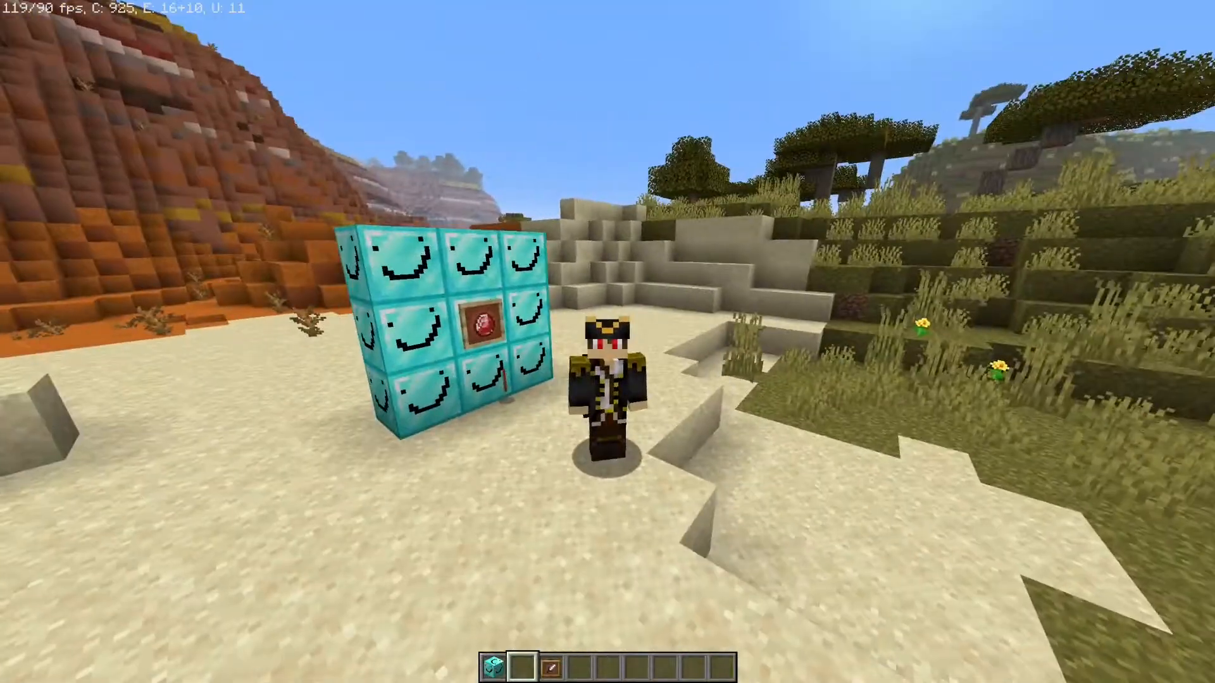
key(c)
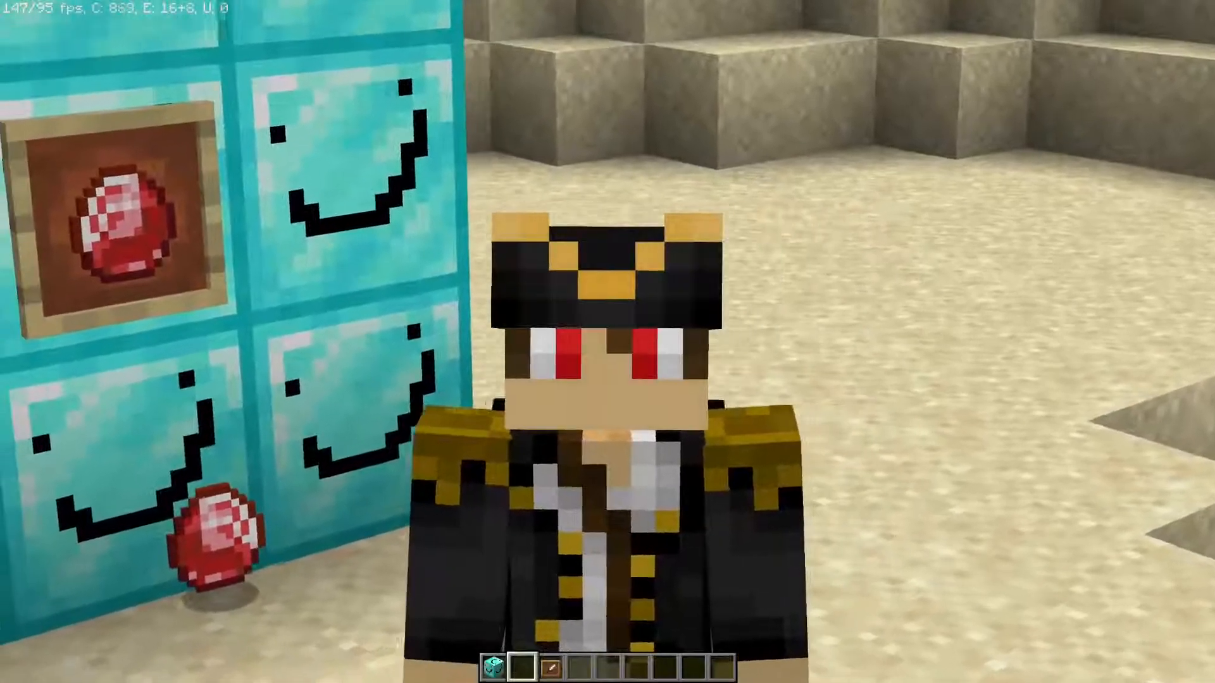